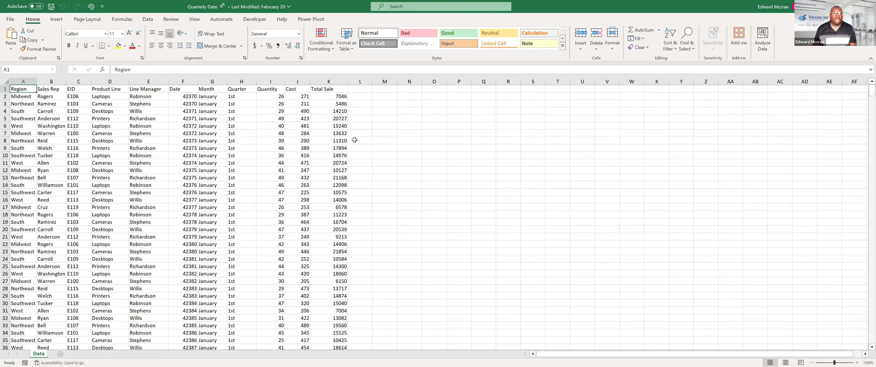
- Check the Line Manager nested IF formula in E6, then start making a table from the data
{"action": "left_click", "coordinate": [153, 125]}
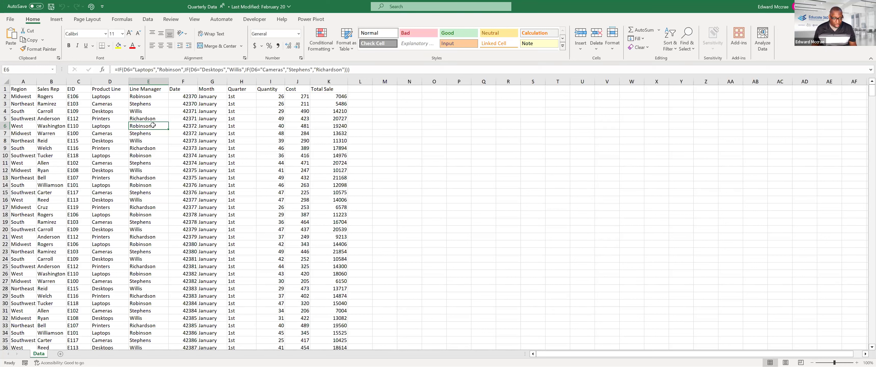
{"action": "key", "text": "ctrl+t"}
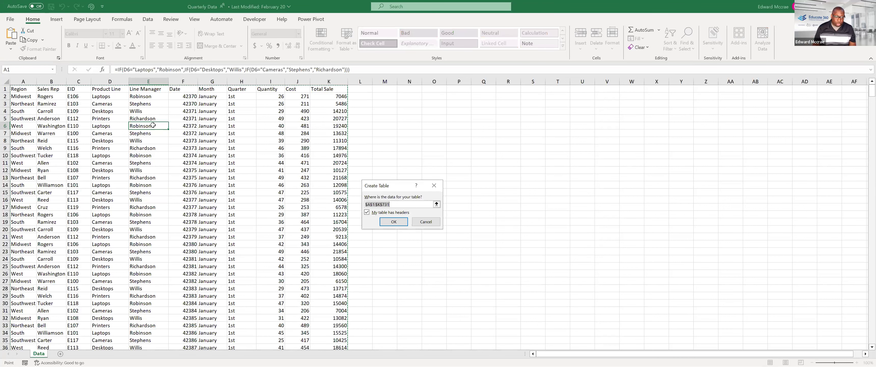
- Convert the sales data A1:K731 into a table with headers through Insert > Table
{"action": "key", "text": "Escape"}
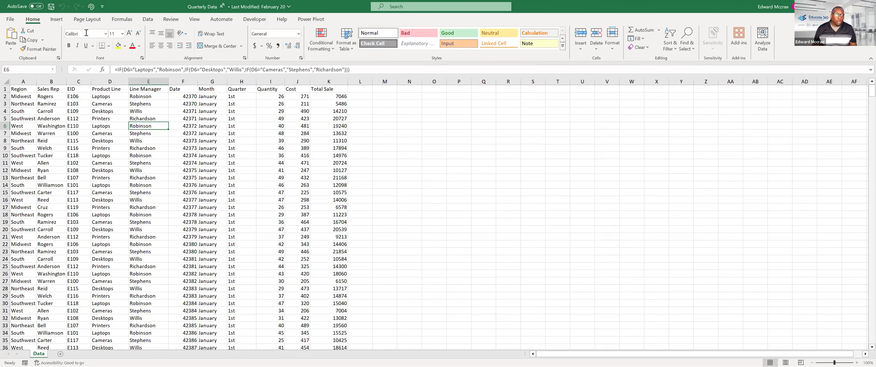
{"action": "left_click", "coordinate": [59, 21]}
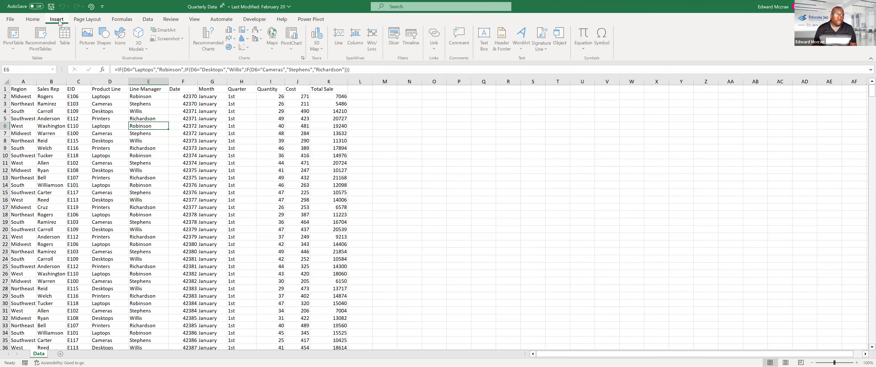
{"action": "left_click", "coordinate": [64, 40]}
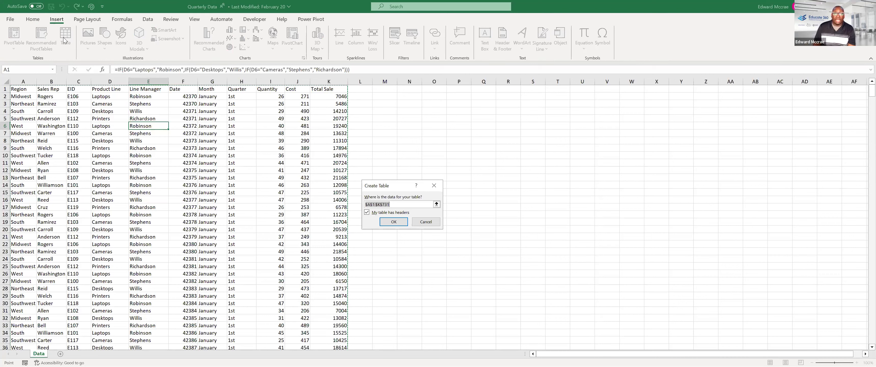
{"action": "key", "text": "Return"}
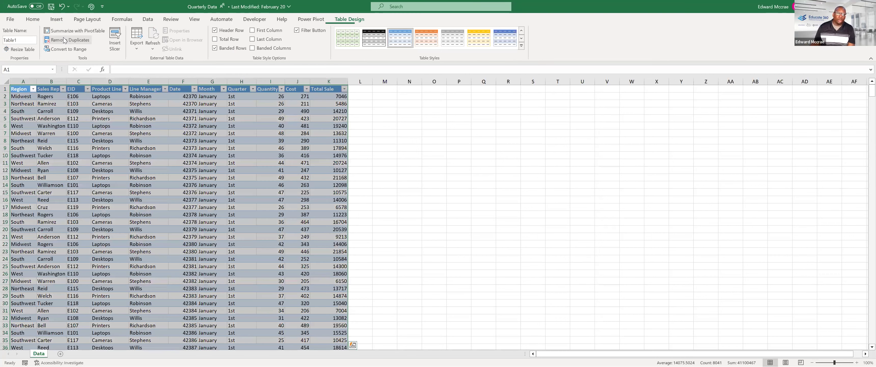
{"action": "left_click", "coordinate": [107, 136]}
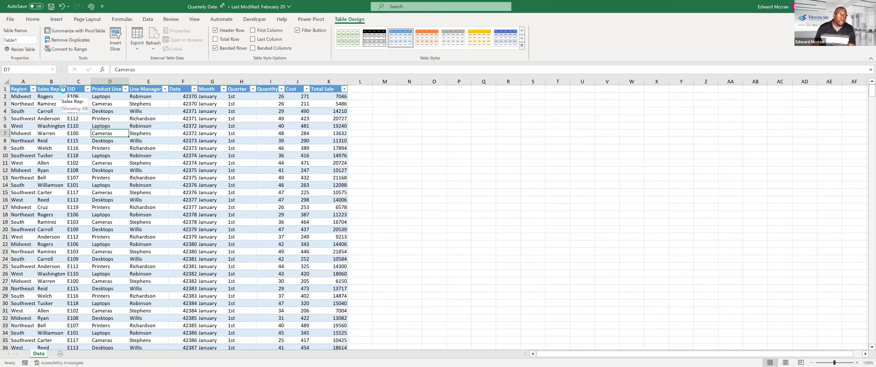
{"action": "left_click", "coordinate": [62, 89]}
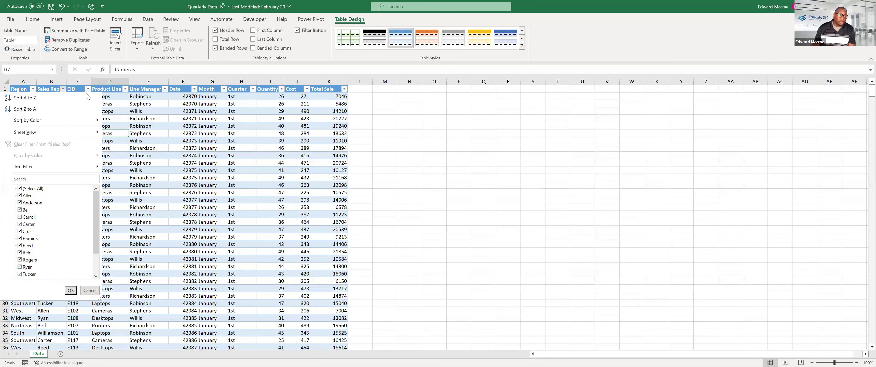
{"action": "left_click", "coordinate": [112, 99]}
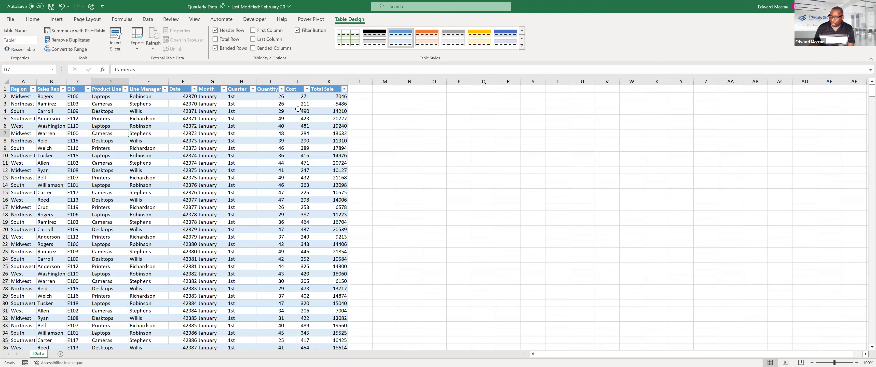
{"action": "key", "text": "Down"}
{"action": "key", "text": "Down"}
{"action": "key", "text": "Down"}
{"action": "key", "text": "Down"}
{"action": "key", "text": "Down"}
{"action": "key", "text": "Down"}
{"action": "key", "text": "Down"}
{"action": "key", "text": "Down"}
{"action": "key", "text": "Down"}
{"action": "key", "text": "Down"}
{"action": "key", "text": "Down"}
{"action": "key", "text": "Down"}
{"action": "key", "text": "Down"}
{"action": "key", "text": "Down"}
{"action": "key", "text": "Down"}
{"action": "key", "text": "Down"}
{"action": "key", "text": "Down"}
{"action": "key", "text": "Down"}
{"action": "key", "text": "Down"}
{"action": "key", "text": "Down"}
{"action": "key", "text": "Down"}
{"action": "key", "text": "Down"}
{"action": "key", "text": "Down"}
{"action": "key", "text": "Down"}
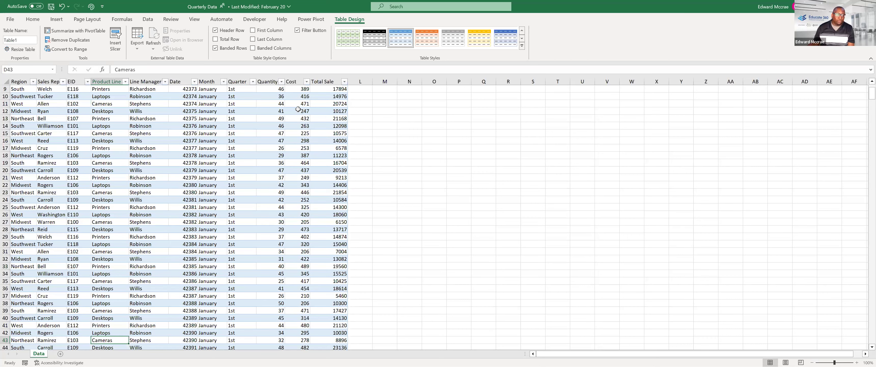
{"action": "key", "text": "Down"}
{"action": "key", "text": "Down"}
{"action": "key", "text": "Down"}
{"action": "key", "text": "Down"}
{"action": "key", "text": "Down"}
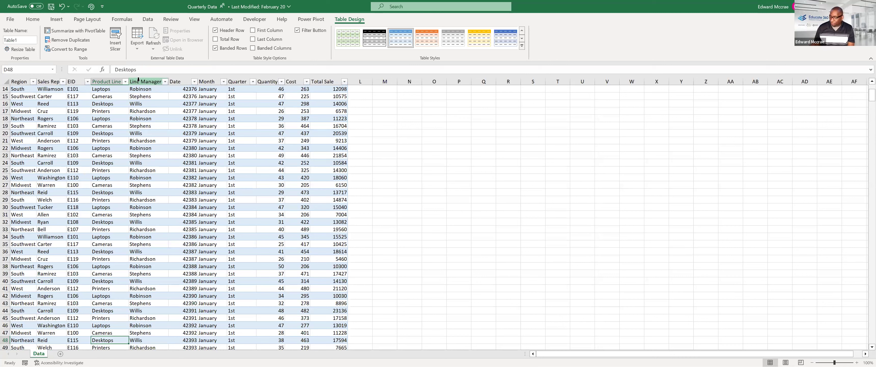
{"action": "key", "text": "Up"}
{"action": "key", "text": "Up"}
{"action": "key", "text": "Up"}
{"action": "key", "text": "Up"}
{"action": "key", "text": "Up"}
{"action": "key", "text": "Up"}
{"action": "key", "text": "Up"}
{"action": "key", "text": "Up"}
{"action": "key", "text": "Up"}
{"action": "key", "text": "Up"}
{"action": "key", "text": "Up"}
{"action": "key", "text": "Up"}
{"action": "key", "text": "Up"}
{"action": "key", "text": "Up"}
{"action": "key", "text": "Up"}
{"action": "key", "text": "Up"}
{"action": "key", "text": "Up"}
{"action": "key", "text": "Up"}
{"action": "key", "text": "Up"}
{"action": "key", "text": "Up"}
{"action": "key", "text": "Up"}
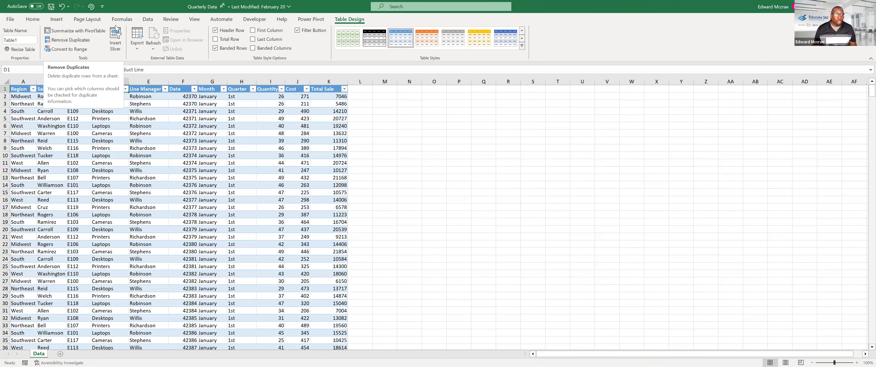
{"action": "left_click", "coordinate": [152, 23]}
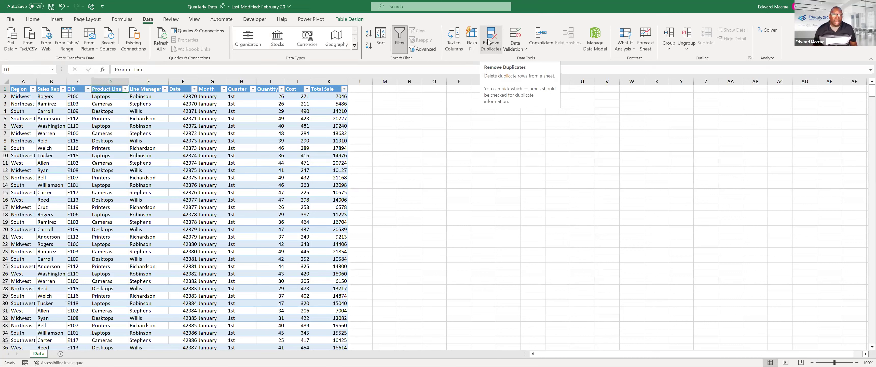
- Try removing duplicates across all table columns; none are found
{"action": "left_click", "coordinate": [349, 21]}
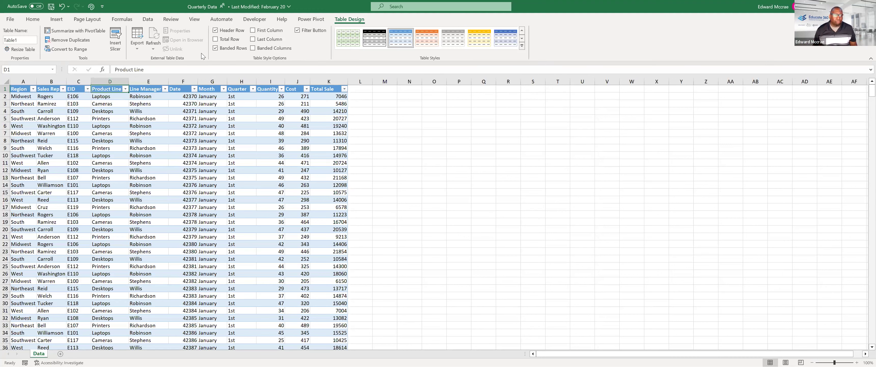
{"action": "left_click", "coordinate": [77, 40]}
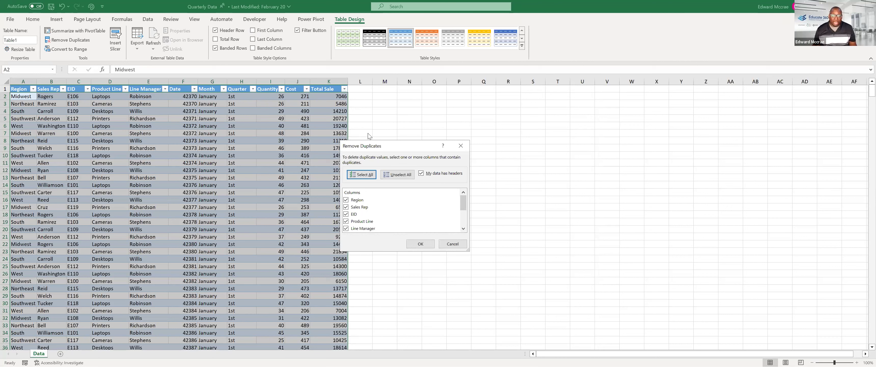
{"action": "left_click", "coordinate": [420, 243]}
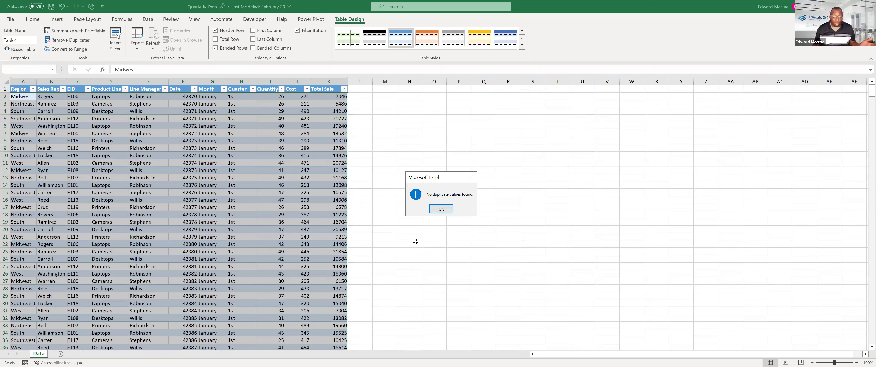
{"action": "key", "text": "Return"}
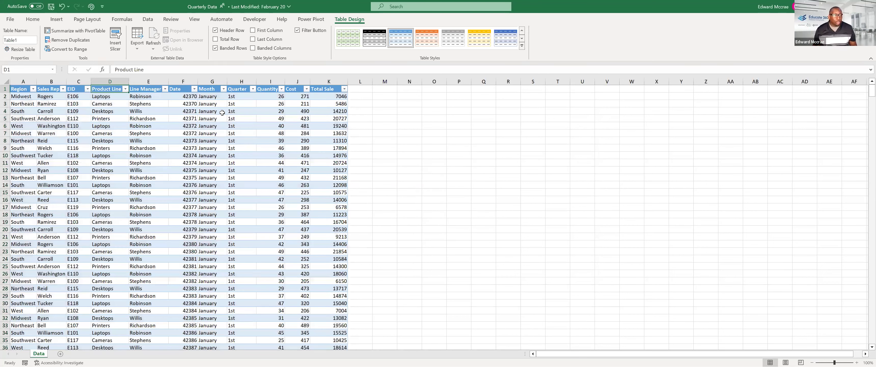
- Remove duplicate rows matching on Region, Sales Rep and Product Line only
{"action": "left_click", "coordinate": [80, 41]}
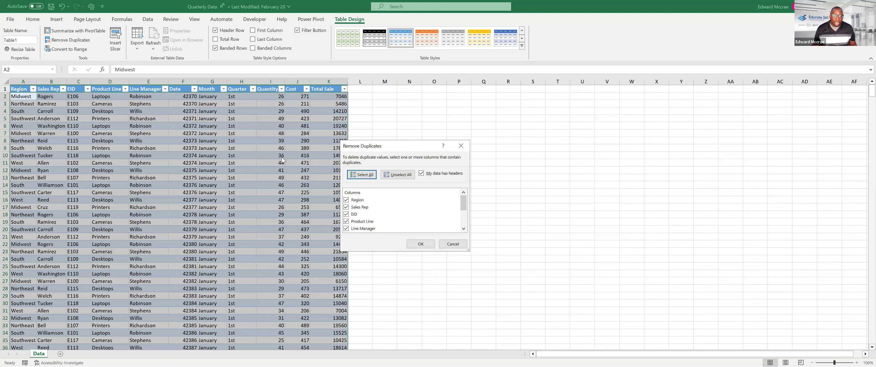
{"action": "left_click", "coordinate": [398, 175]}
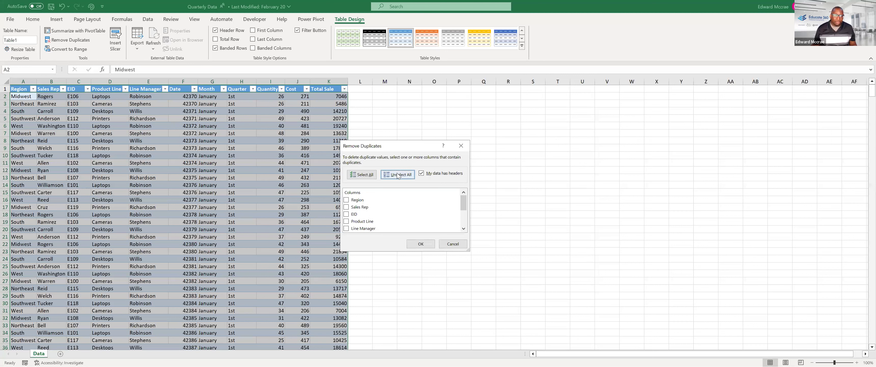
{"action": "left_click", "coordinate": [357, 200]}
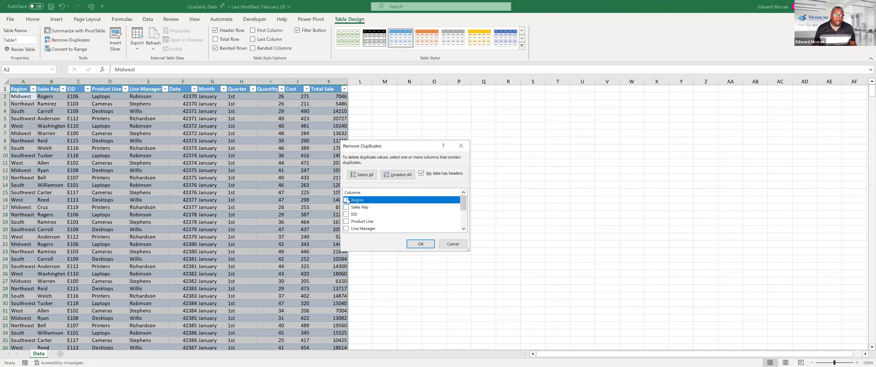
{"action": "left_click", "coordinate": [347, 207]}
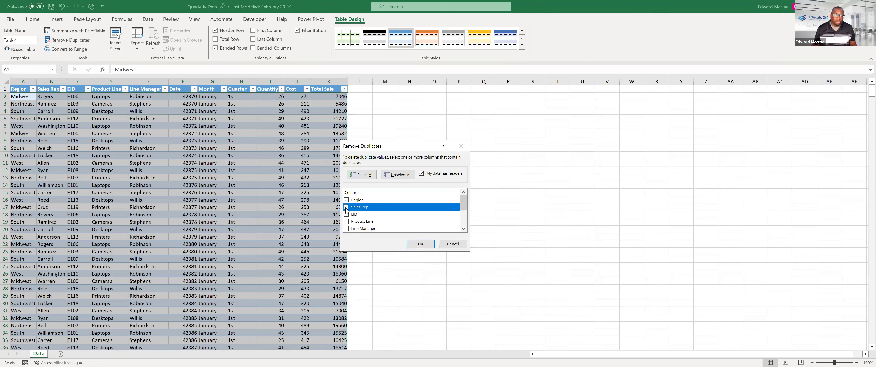
{"action": "left_click", "coordinate": [347, 222]}
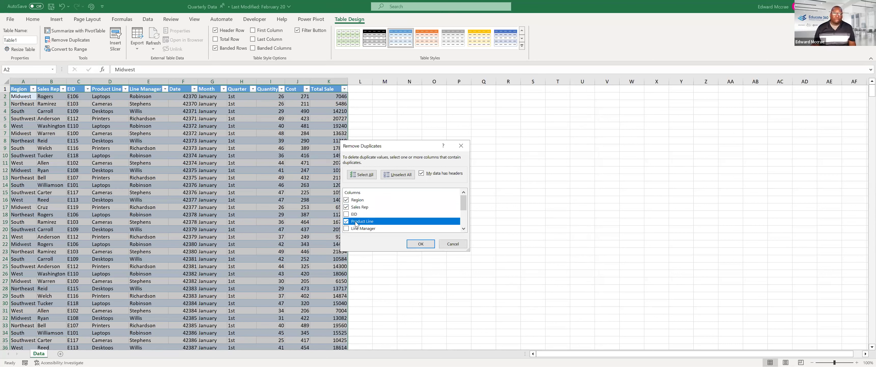
{"action": "left_click", "coordinate": [421, 245]}
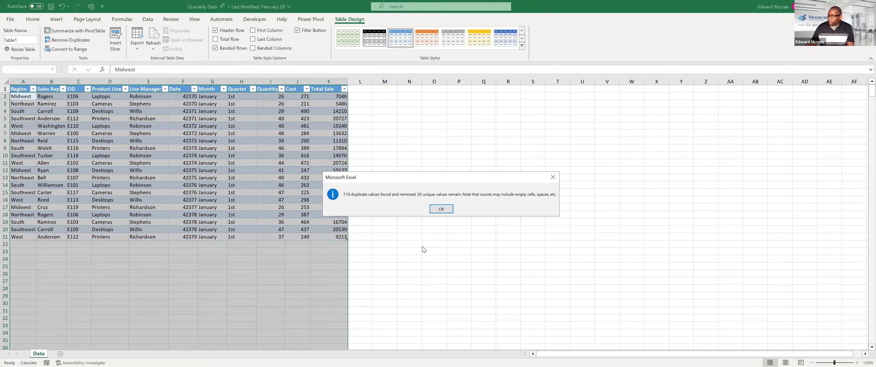
- Undo the duplicate removal to restore every row, then select cell D2
{"action": "key", "text": "Return"}
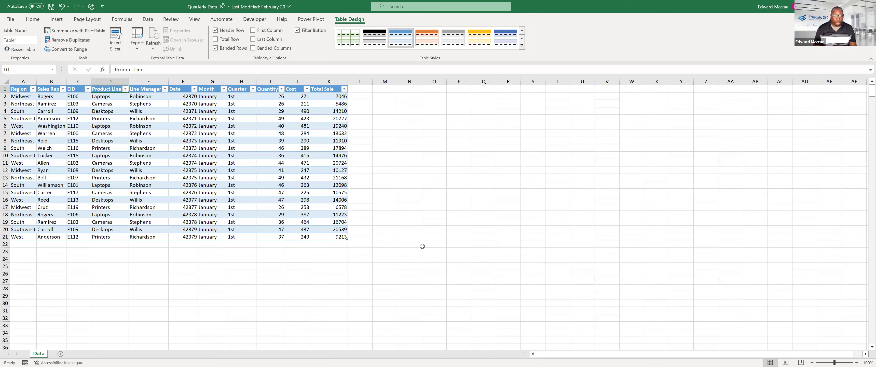
{"action": "key", "text": "ctrl+z"}
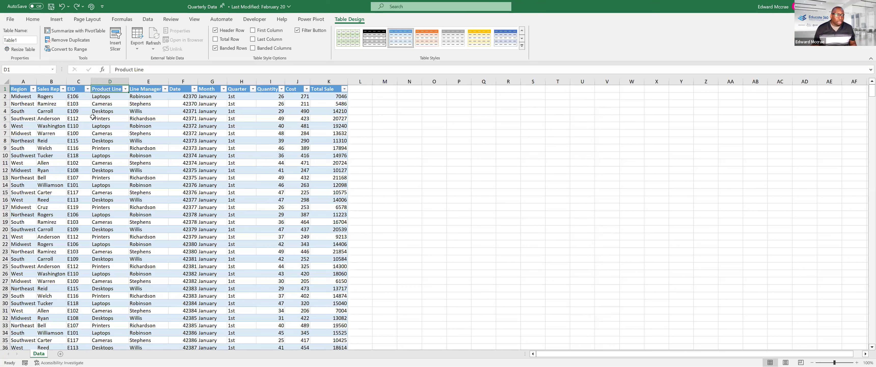
{"action": "left_click", "coordinate": [112, 97]}
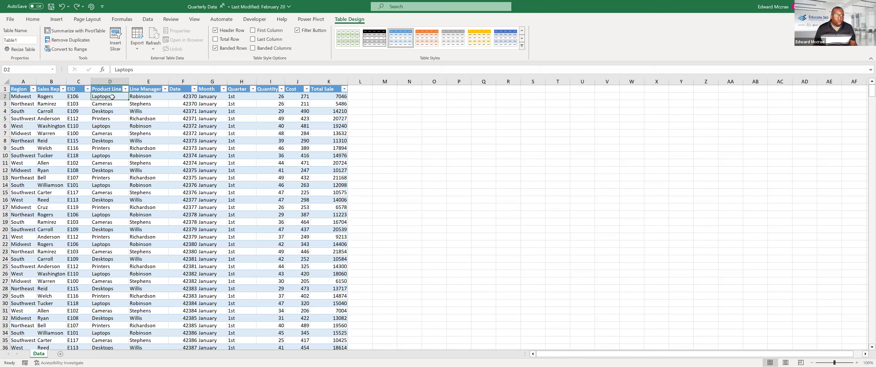
- Copy the Product Line values D2:D731 and add a new blank worksheet
{"action": "key", "text": "ctrl+shift+Down"}
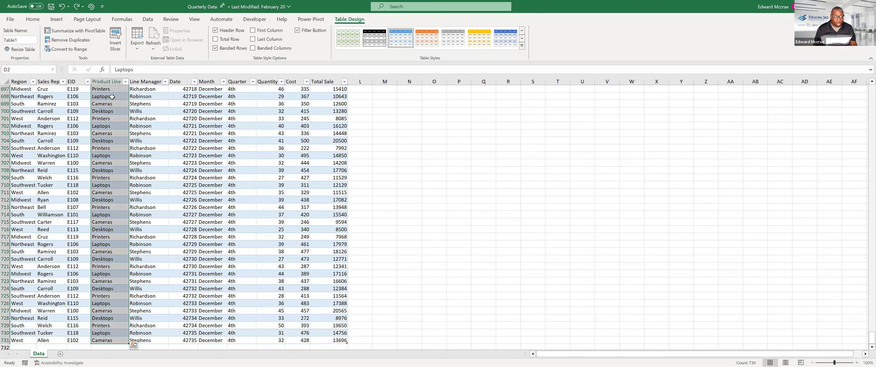
{"action": "key", "text": "ctrl+Up"}
{"action": "left_click", "coordinate": [112, 96]}
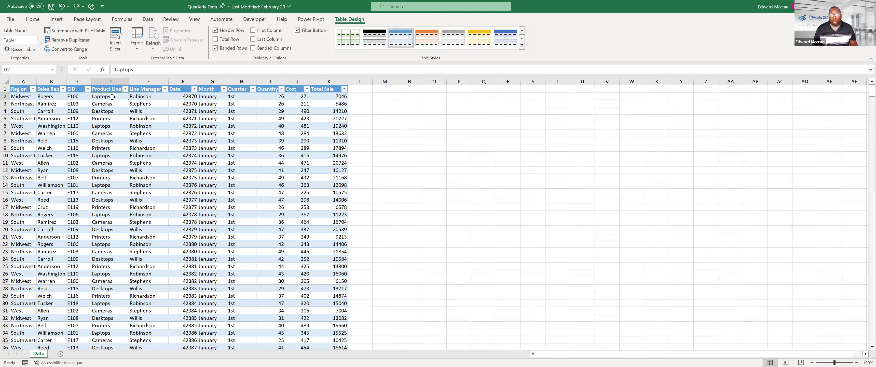
{"action": "key", "text": "ctrl+shift+Down"}
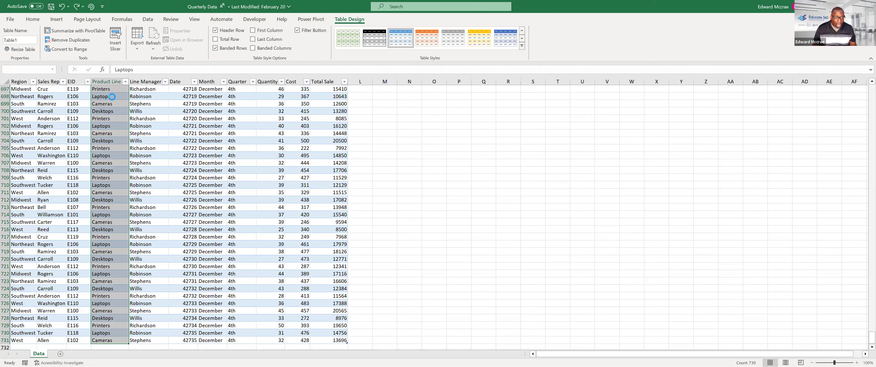
{"action": "key", "text": "ctrl+c"}
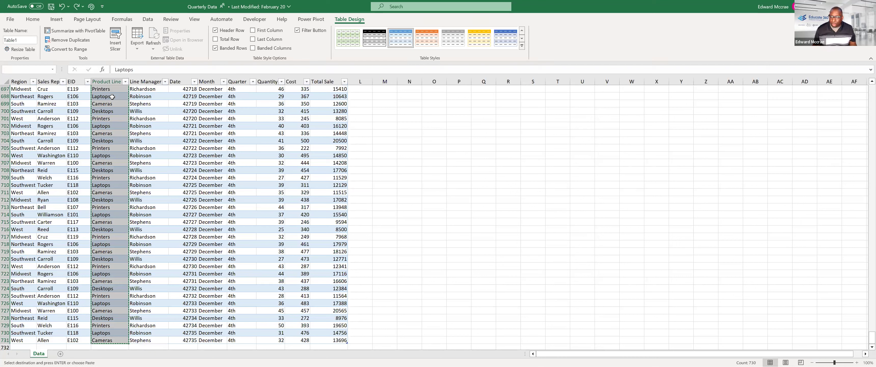
{"action": "left_click", "coordinate": [61, 354]}
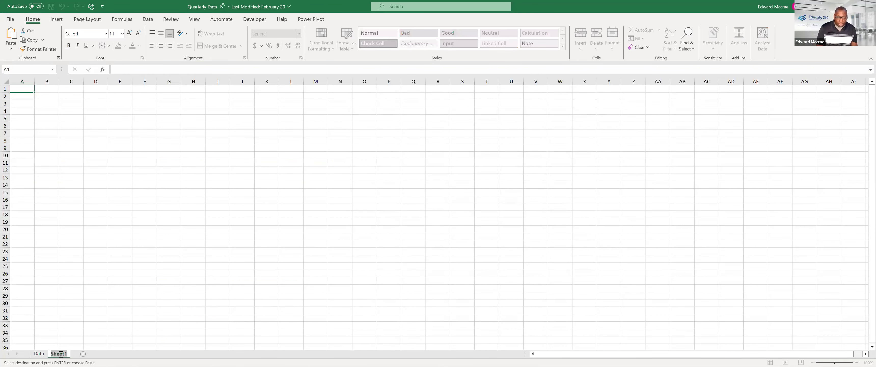
- Rename Sheet1 to 'List Sources' and paste the product lines into column A
{"action": "double_click", "coordinate": [61, 354]}
{"action": "type", "text": "List Sources"}
{"action": "key", "text": "Return"}
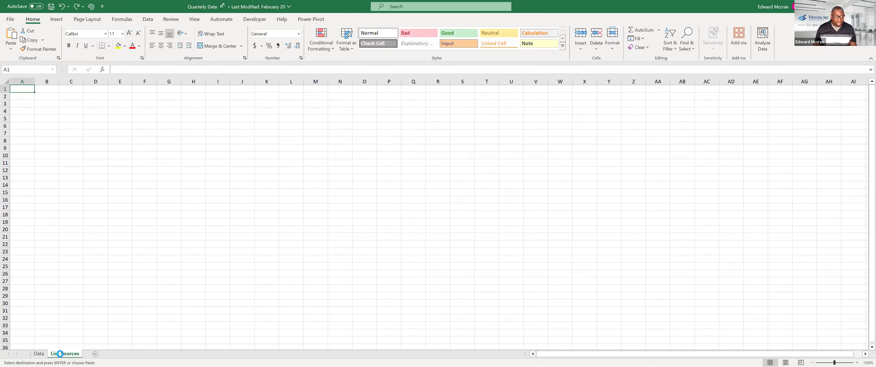
{"action": "key", "text": "ctrl+v"}
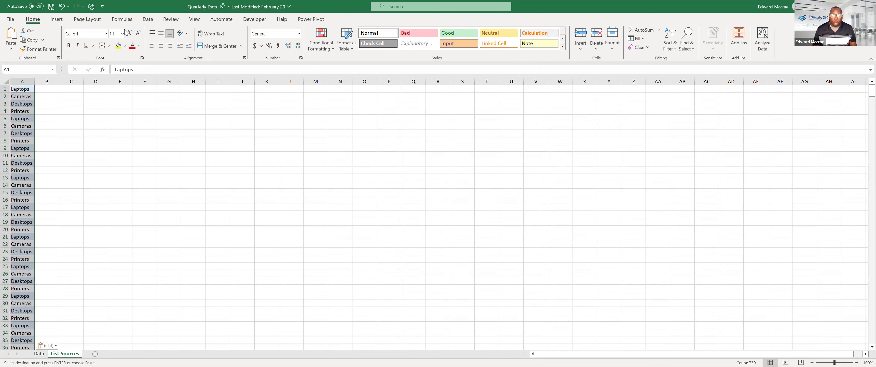
- Remove duplicate product lines from the list and select the remaining entries A1:A5
{"action": "left_click", "coordinate": [147, 19]}
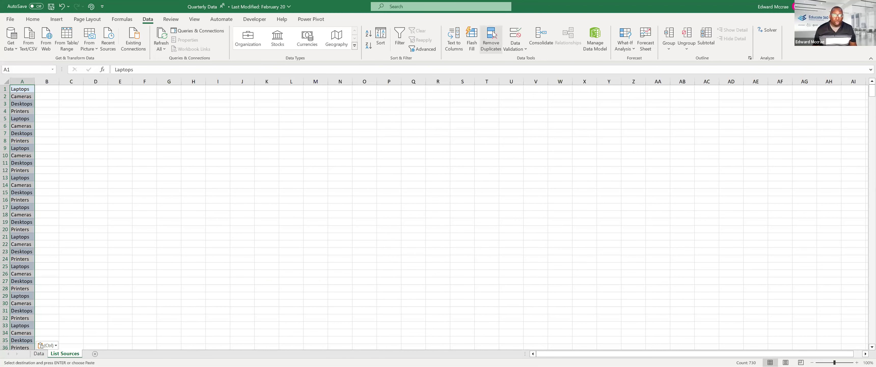
{"action": "left_click", "coordinate": [492, 37]}
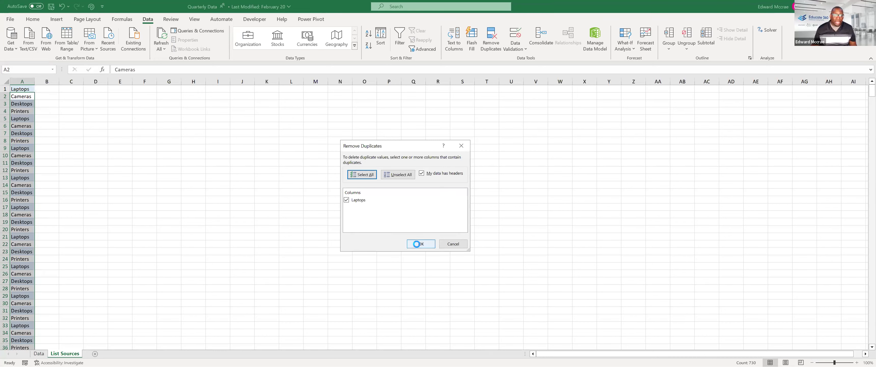
{"action": "left_click", "coordinate": [418, 244]}
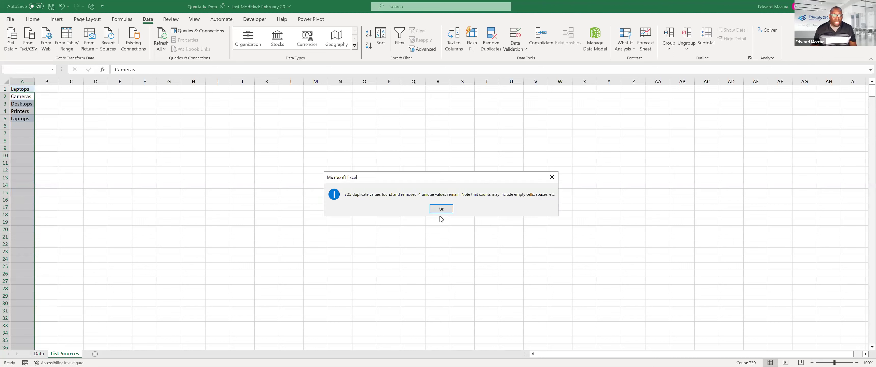
{"action": "key", "text": "Return"}
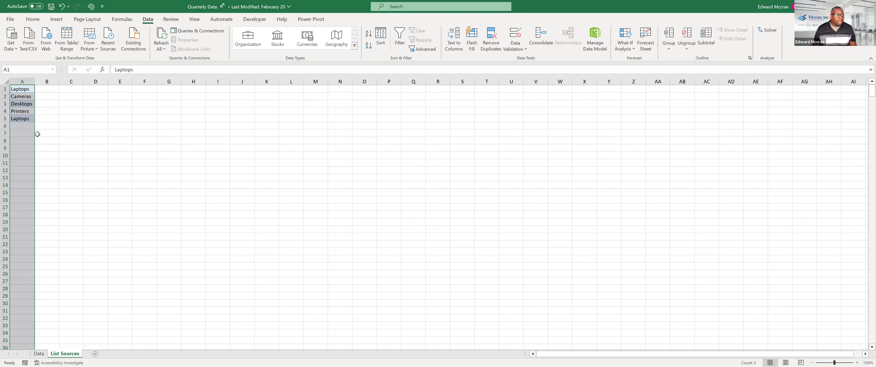
{"action": "left_click", "coordinate": [40, 134]}
{"action": "left_click_drag", "start_coordinate": [22, 88], "coordinate": [13, 120]}
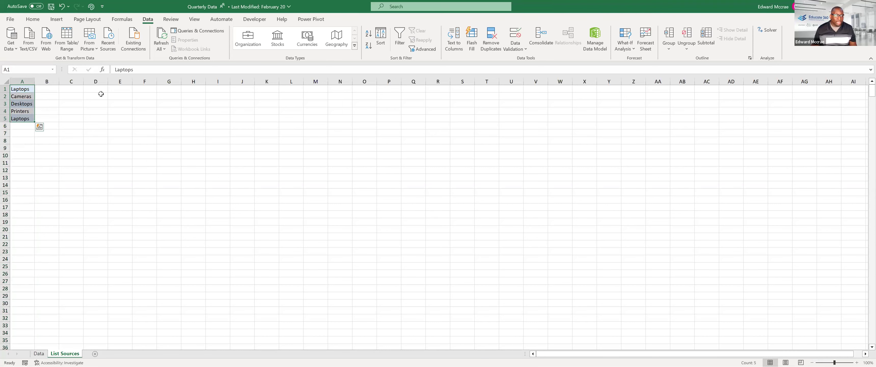
{"action": "left_click", "coordinate": [30, 18]}
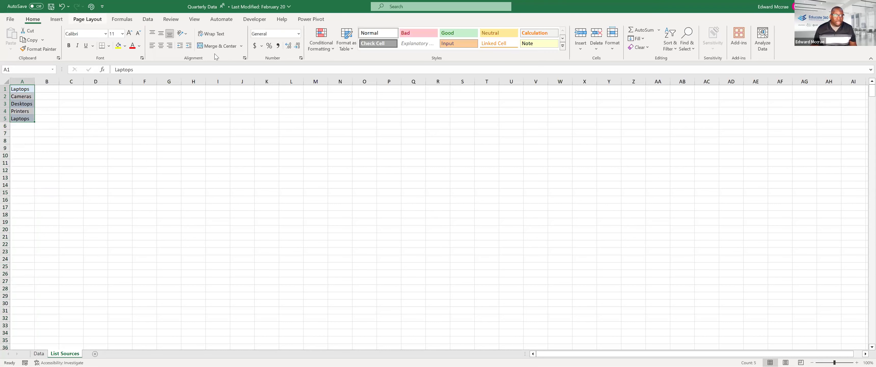
- Set A1:A5 to No Fill, then go back to a cell in the Data table
{"action": "left_click", "coordinate": [125, 47]}
{"action": "left_click", "coordinate": [134, 131]}
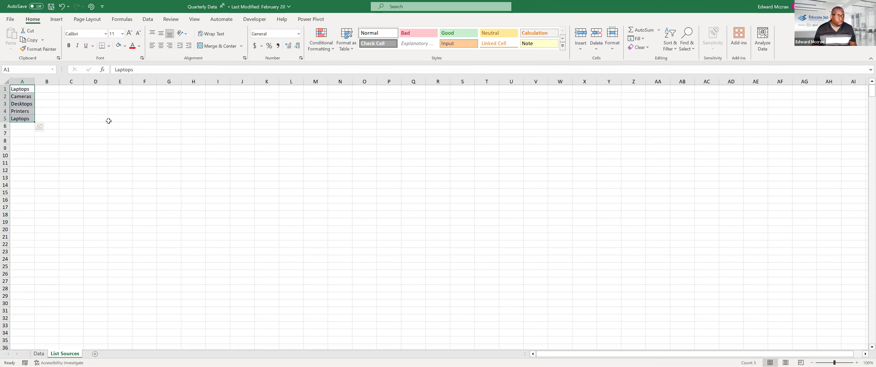
{"action": "left_click", "coordinate": [109, 185]}
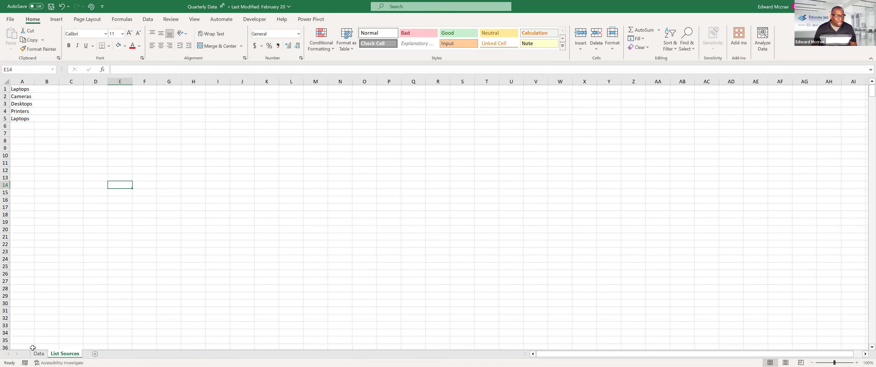
{"action": "left_click", "coordinate": [39, 354]}
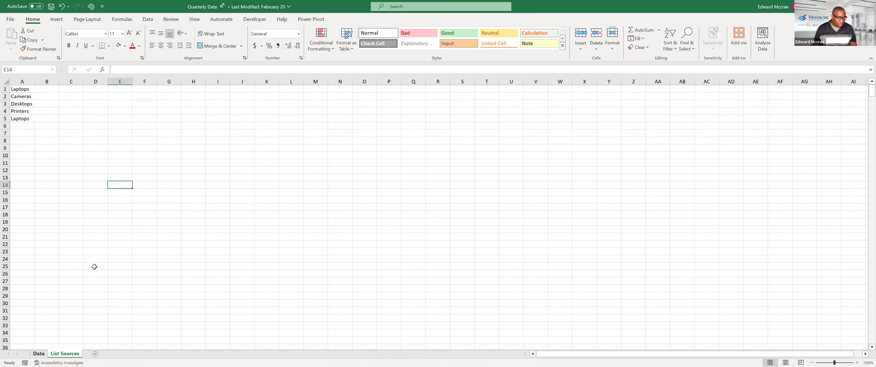
{"action": "left_click", "coordinate": [197, 104]}
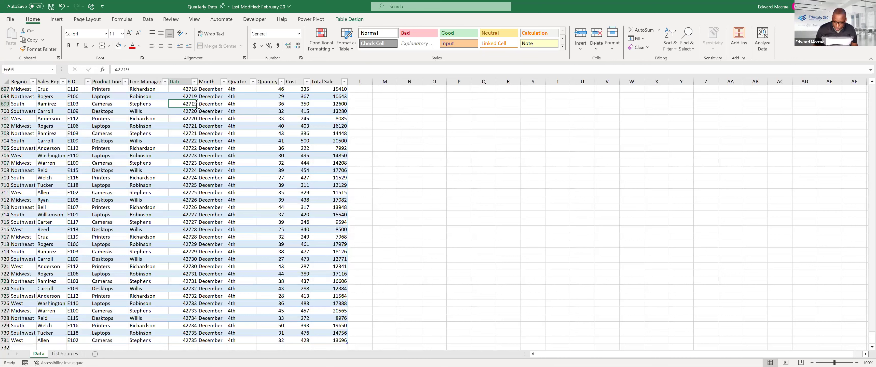
- Jump to the top of the Data table, glance at the shortcuts slide, then select rows 1–2
{"action": "key", "text": "ctrl+Home"}
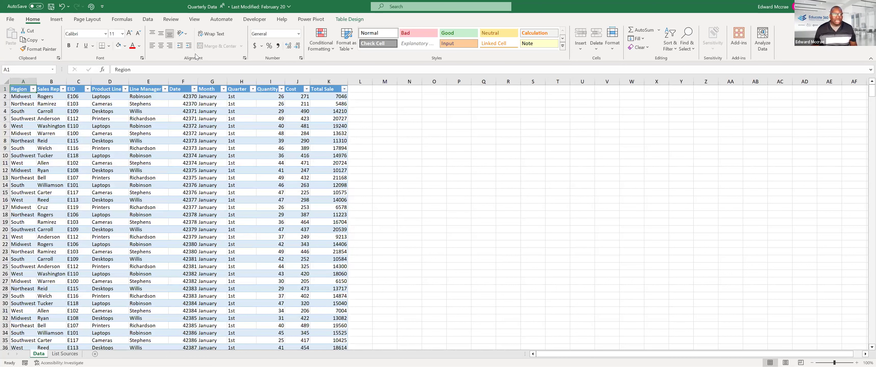
{"action": "left_click", "coordinate": [148, 19]}
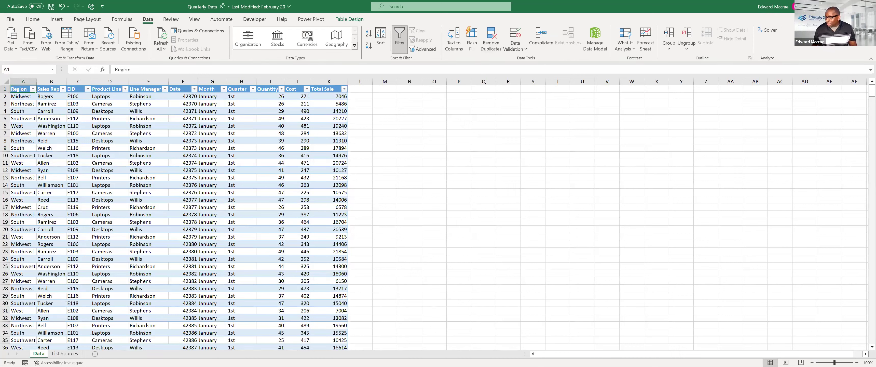
{"action": "key", "text": "alt+Tab"}
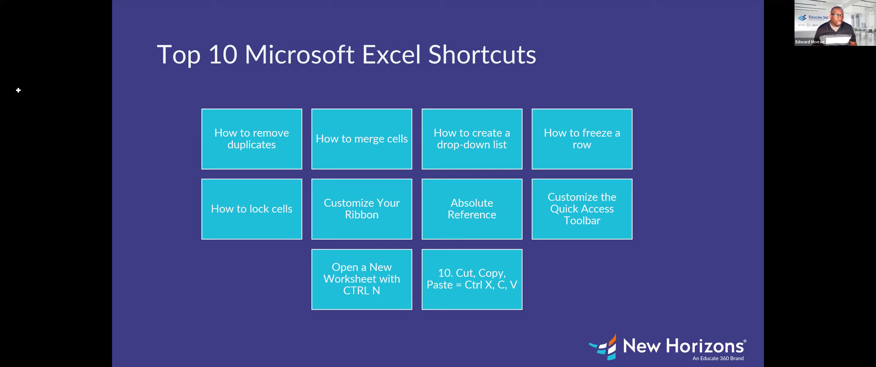
{"action": "key", "text": "alt+Tab"}
{"action": "mouse_move", "coordinate": [6, 88]}
{"action": "left_mouse_down"}
{"action": "mouse_move", "coordinate": [5, 96]}
{"action": "mouse_move", "coordinate": [5, 89]}
{"action": "left_mouse_up"}
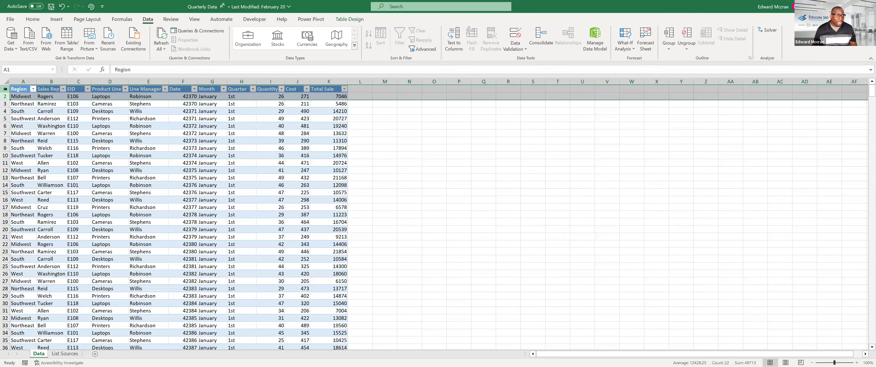
- Insert two blank rows above the sales table and select cell A1
{"action": "left_click", "coordinate": [5, 88]}
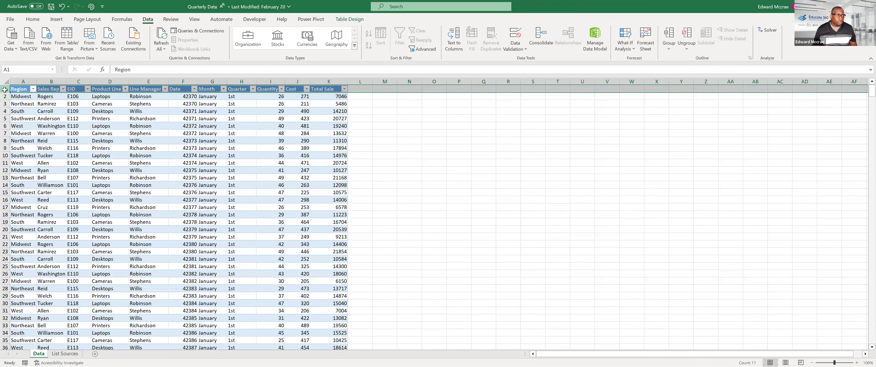
{"action": "left_click_drag", "start_coordinate": [5, 97], "coordinate": [5, 89]}
{"action": "right_click", "coordinate": [5, 89]}
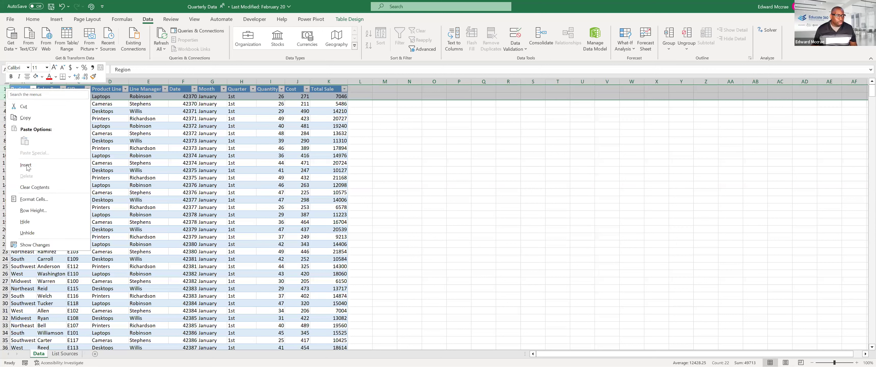
{"action": "key", "text": "Escape"}
{"action": "key", "text": "ctrl+shift+plus"}
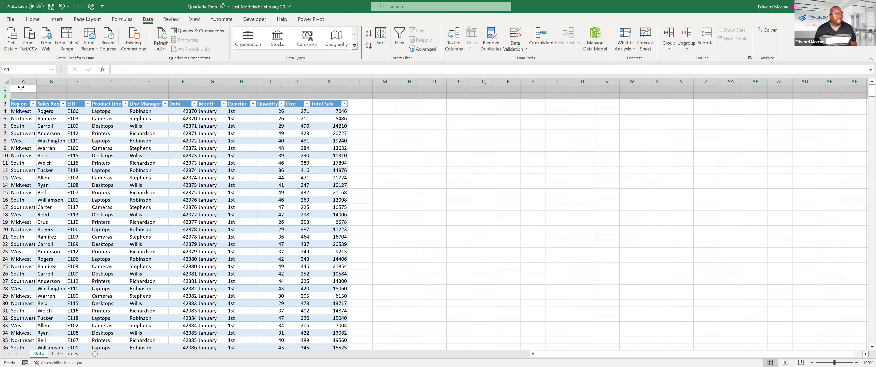
{"action": "left_click", "coordinate": [21, 88]}
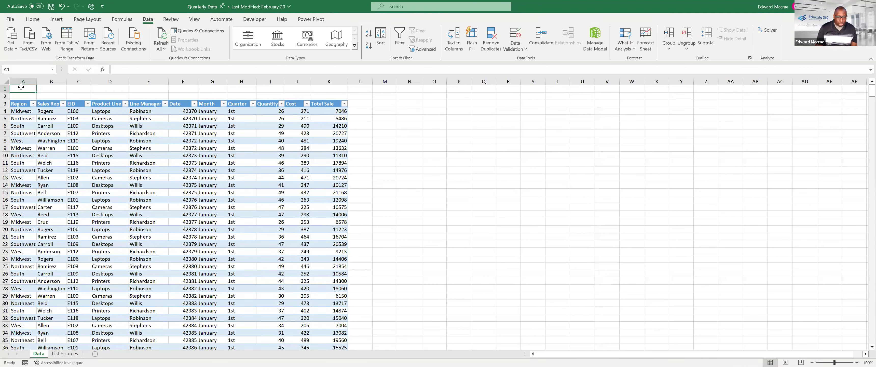
- Enter the title '2024 Quarterly Totals' in A1, then select row 1 across the table
{"action": "type", "text": "20"}
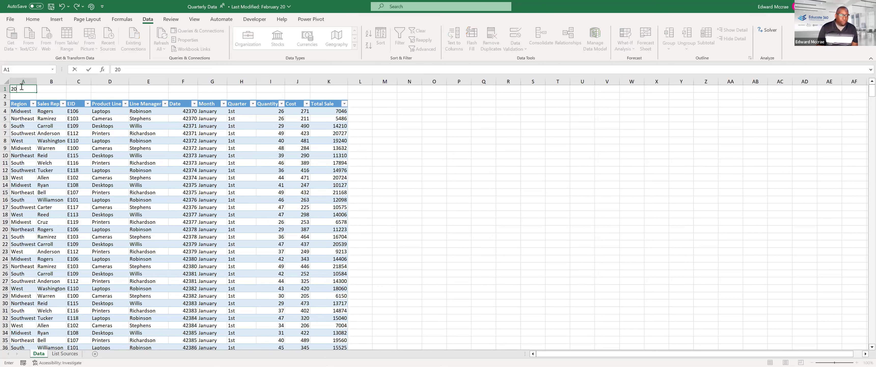
{"action": "type", "text": "204"}
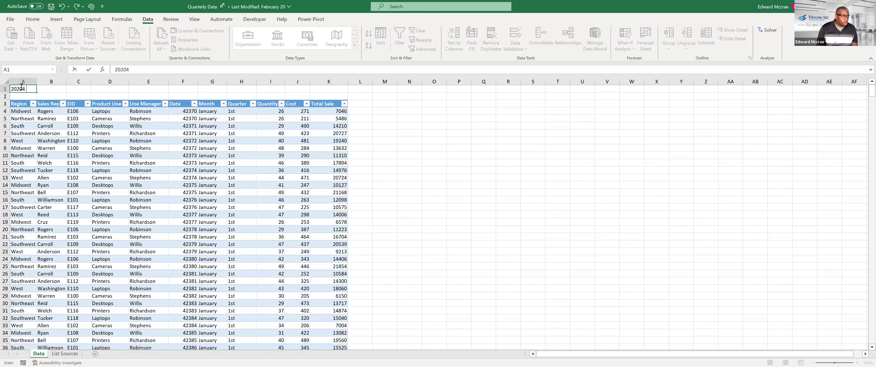
{"action": "key", "text": "BackSpace"}
{"action": "key", "text": "BackSpace"}
{"action": "type", "text": "4 Quarterly"}
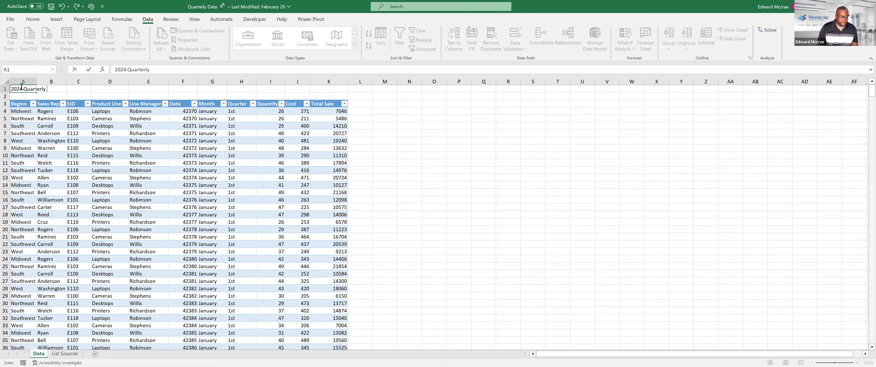
{"action": "type", "text": "Totals"}
{"action": "key", "text": "Return"}
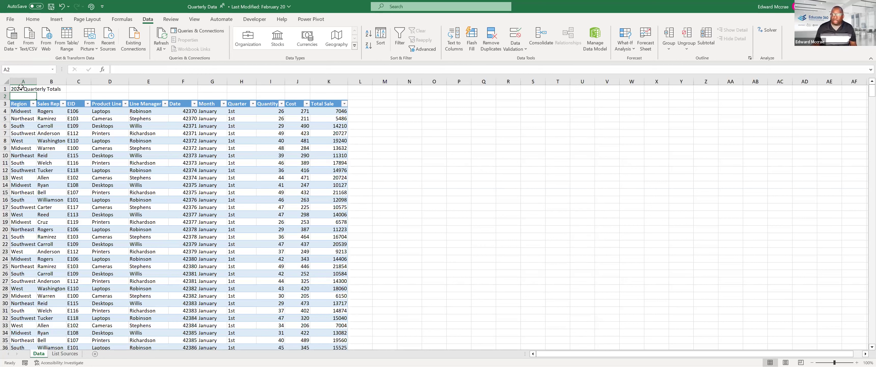
{"action": "left_click_drag", "start_coordinate": [16, 87], "coordinate": [316, 77]}
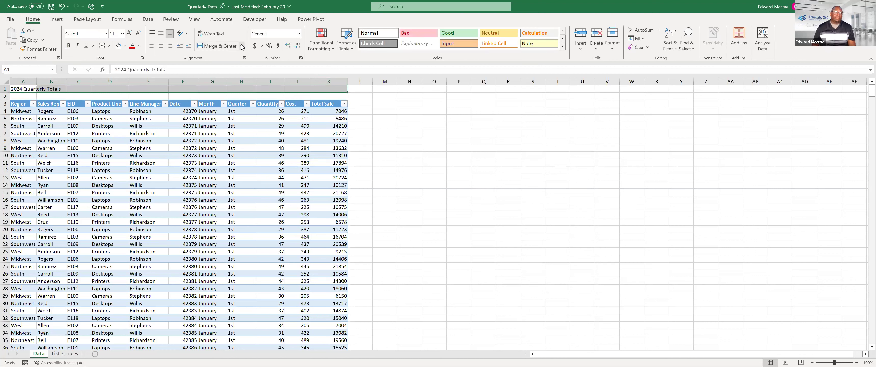
- Merge and centre the '2024 Quarterly Totals' title across A1:K1 and enlarge its font
{"action": "left_click", "coordinate": [242, 46]}
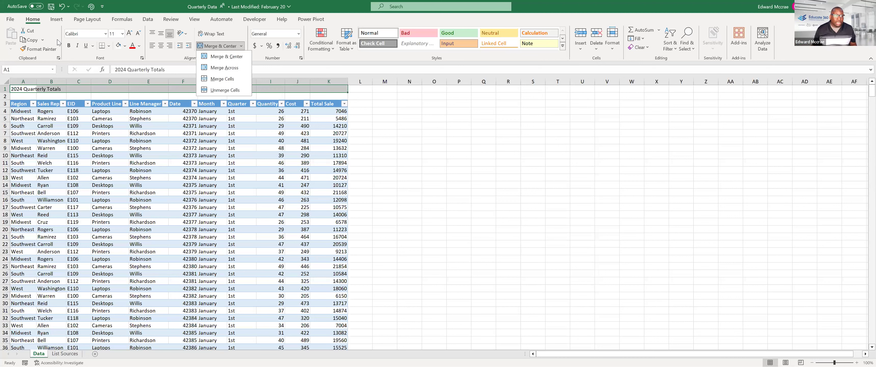
{"action": "left_click", "coordinate": [212, 57]}
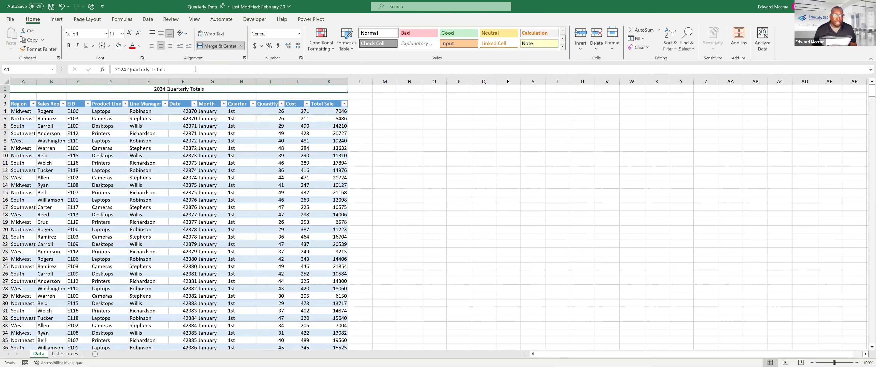
{"action": "left_click", "coordinate": [129, 34]}
{"action": "left_click", "coordinate": [129, 33]}
{"action": "left_click", "coordinate": [129, 33]}
{"action": "left_click", "coordinate": [129, 33]}
{"action": "left_click", "coordinate": [129, 33]}
{"action": "left_click", "coordinate": [129, 33]}
- Make the title bold and underlined at 28-point size
{"action": "key", "text": "ctrl+shift+period"}
{"action": "key", "text": "ctrl+shift+period"}
{"action": "key", "text": "ctrl+shift+period"}
{"action": "key", "text": "ctrl+shift+period"}
{"action": "key", "text": "ctrl+shift+period"}
{"action": "key", "text": "ctrl+shift+period"}
{"action": "key", "text": "ctrl+shift+period"}
{"action": "key", "text": "ctrl+shift+period"}
{"action": "key", "text": "ctrl+shift+period"}
{"action": "key", "text": "ctrl+shift+period"}
{"action": "left_click", "coordinate": [68, 45]}
{"action": "left_click", "coordinate": [138, 34]}
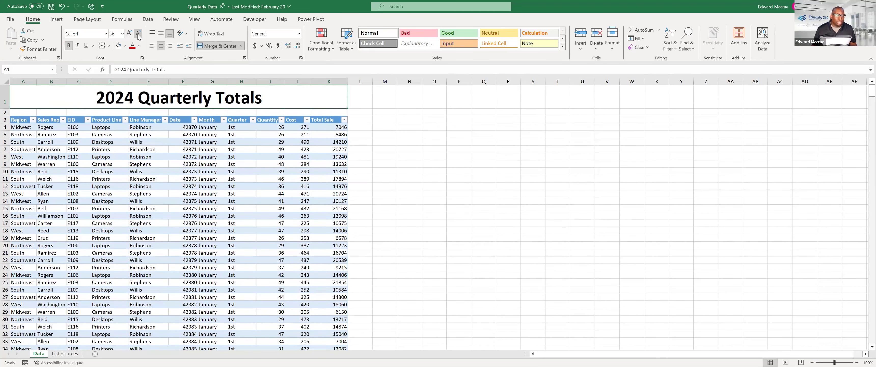
{"action": "left_click", "coordinate": [138, 34]}
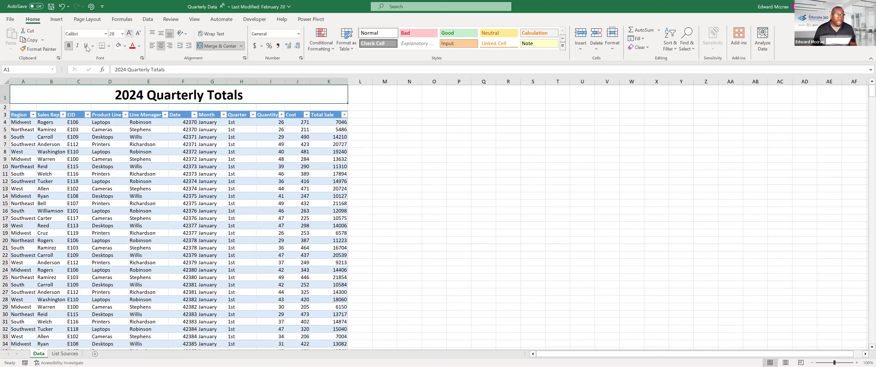
{"action": "key", "text": "ctrl+u"}
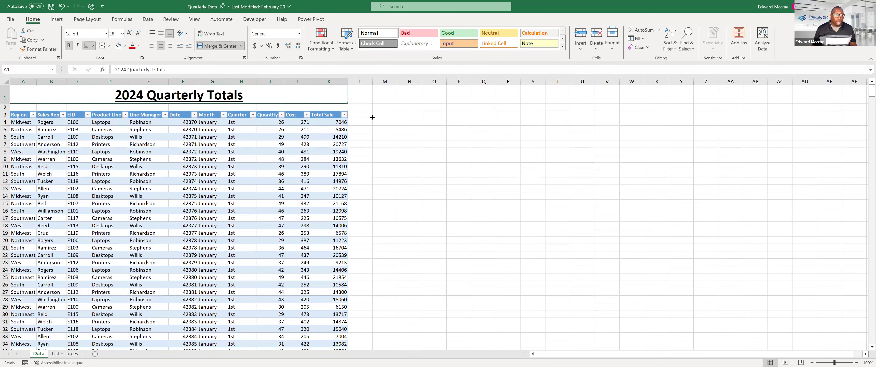
{"action": "left_click", "coordinate": [372, 117]}
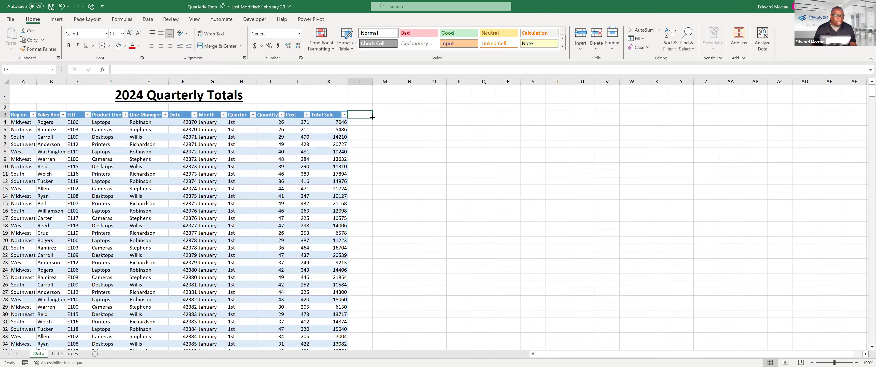
- Merge the title across A1:K2 and centre it vertically with Middle Align
{"action": "left_click", "coordinate": [26, 101]}
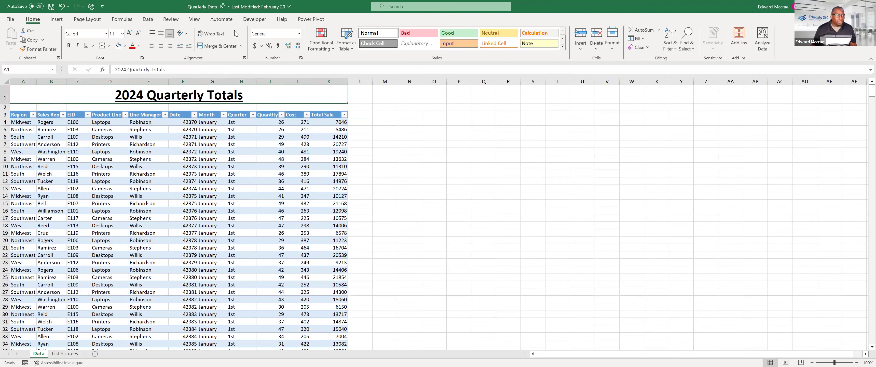
{"action": "left_click", "coordinate": [217, 50]}
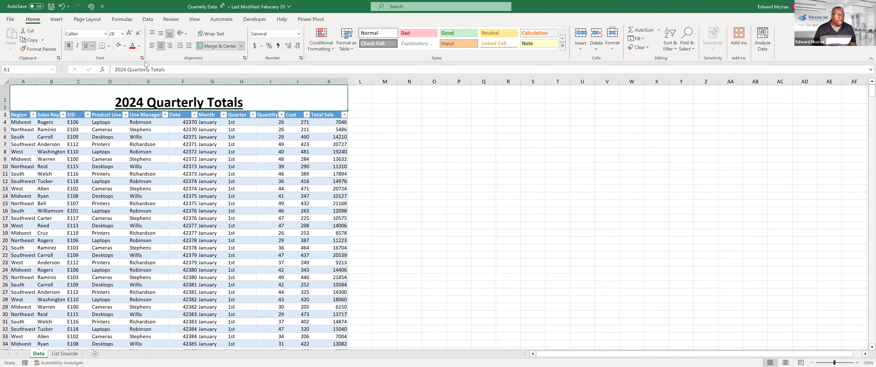
{"action": "left_click", "coordinate": [162, 36]}
{"action": "left_click", "coordinate": [404, 131]}
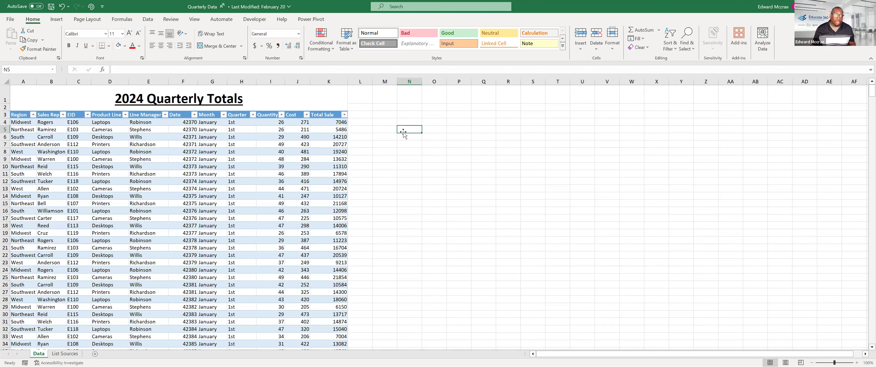
{"action": "left_click", "coordinate": [284, 99]}
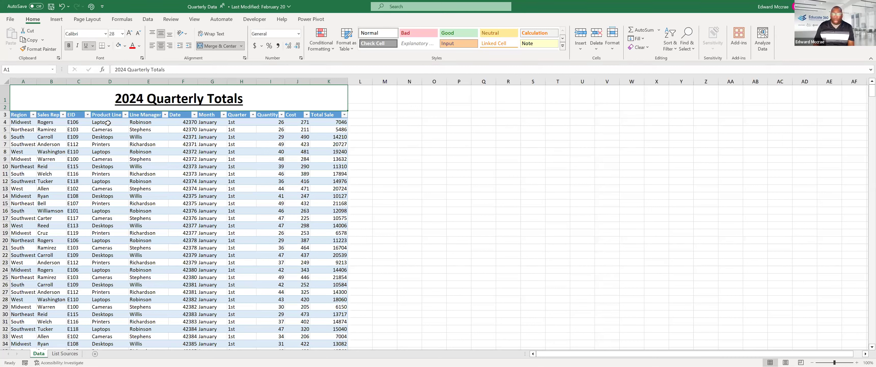
- On the List Sources sheet, clear the duplicate Laptops entry from A5
{"action": "left_click", "coordinate": [108, 123]}
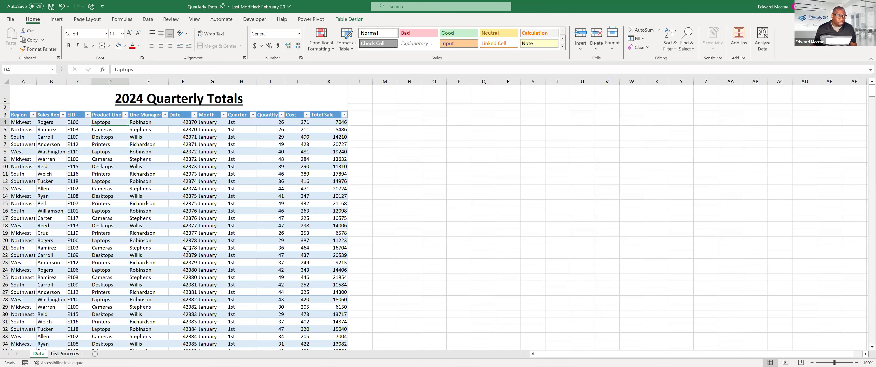
{"action": "left_click", "coordinate": [59, 356]}
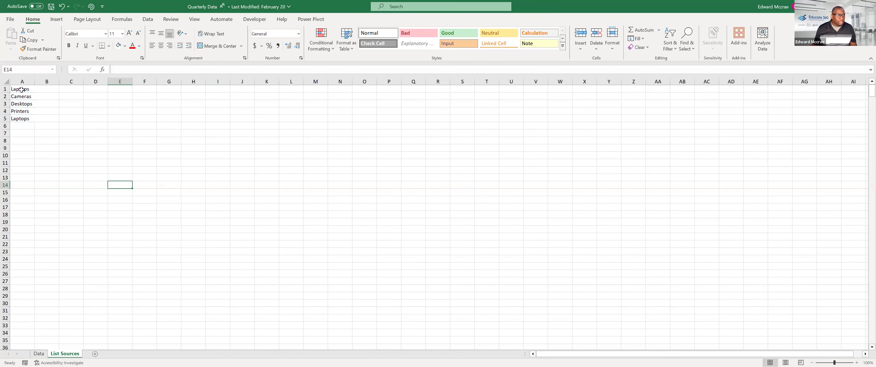
{"action": "left_click", "coordinate": [17, 120]}
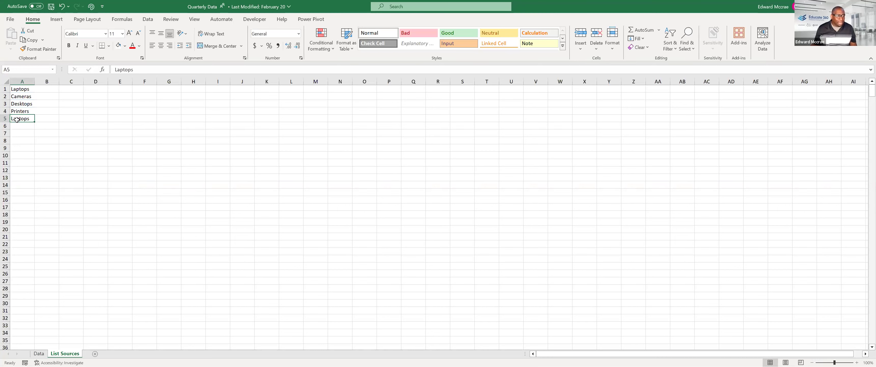
{"action": "key", "text": "BackSpace"}
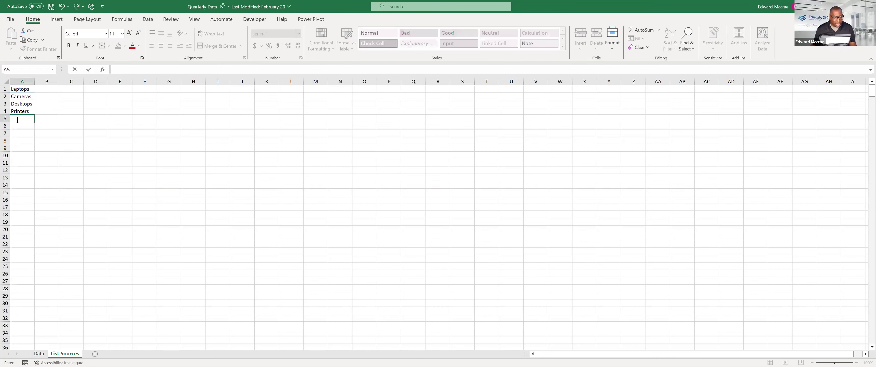
{"action": "key", "text": "Escape"}
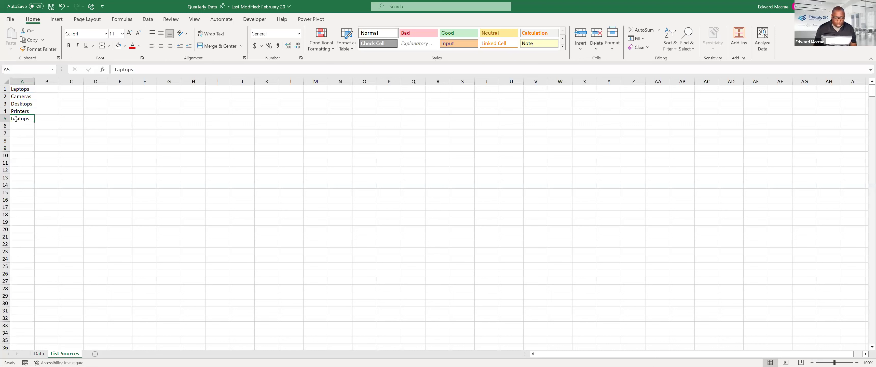
{"action": "key", "text": "BackSpace"}
{"action": "key", "text": "Return"}
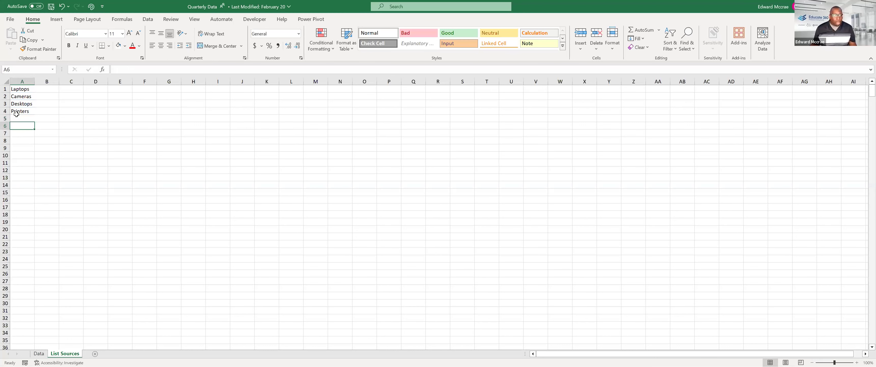
- Define the name ProductLines for the product range A1:A4
{"action": "left_click", "coordinate": [19, 105]}
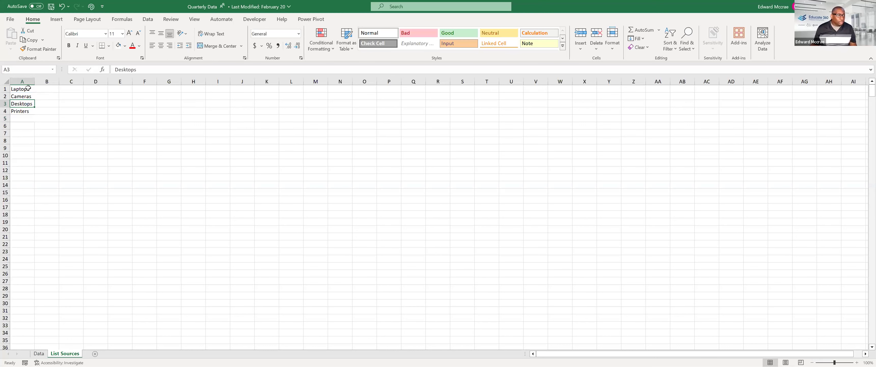
{"action": "left_click_drag", "start_coordinate": [29, 89], "coordinate": [22, 113]}
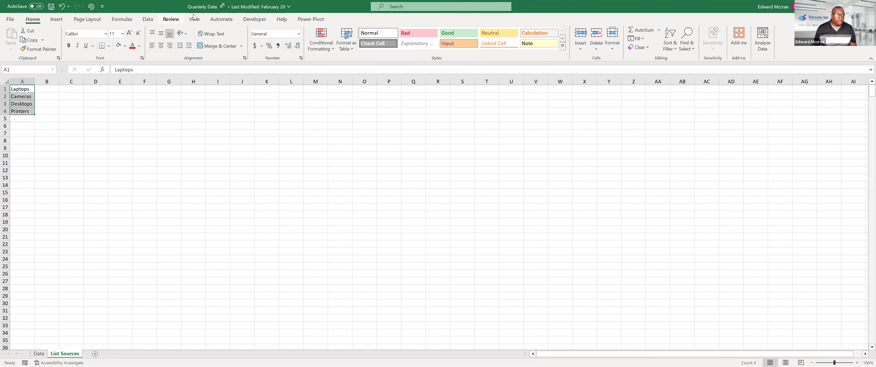
{"action": "left_click", "coordinate": [122, 20]}
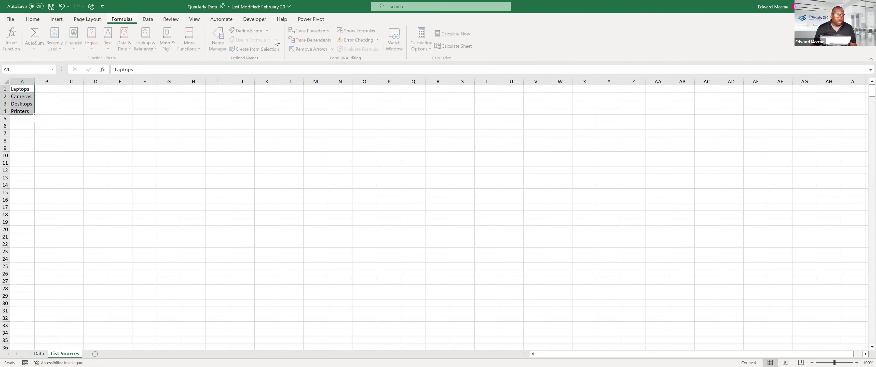
{"action": "left_click", "coordinate": [251, 32]}
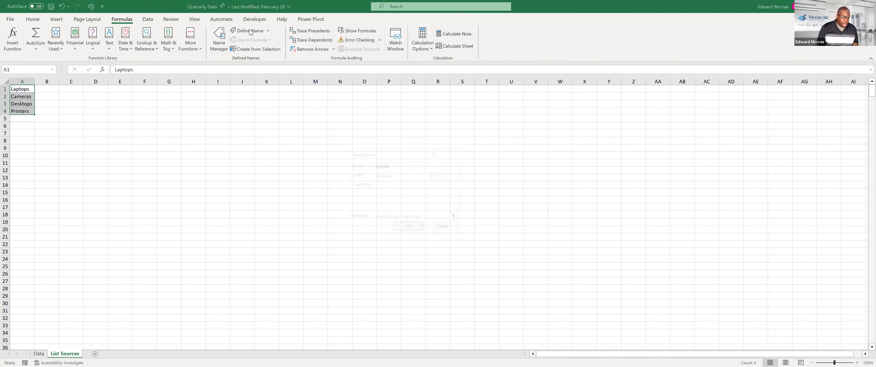
{"action": "type", "text": "ProductLin"}
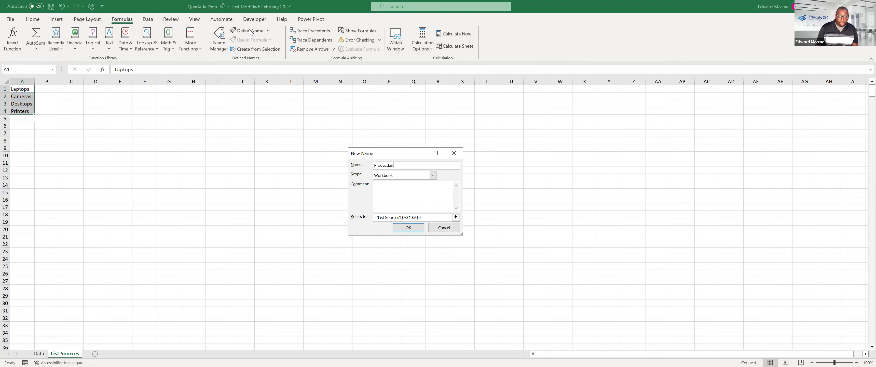
{"action": "type", "text": "es"}
{"action": "key", "text": "Return"}
{"action": "left_click", "coordinate": [268, 30]}
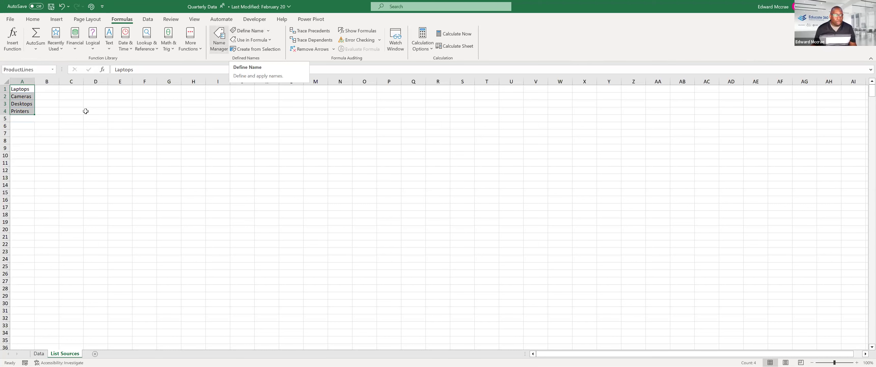
{"action": "left_click", "coordinate": [60, 139]}
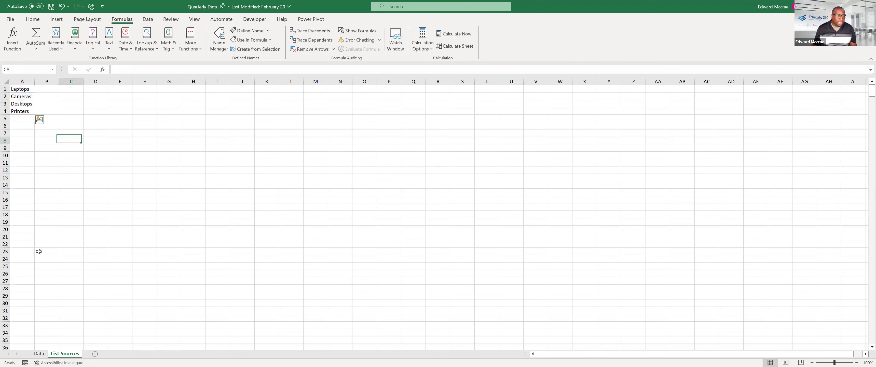
- Select the Data sheet's Product Line column and set Data Validation to allow a List
{"action": "left_click", "coordinate": [38, 354]}
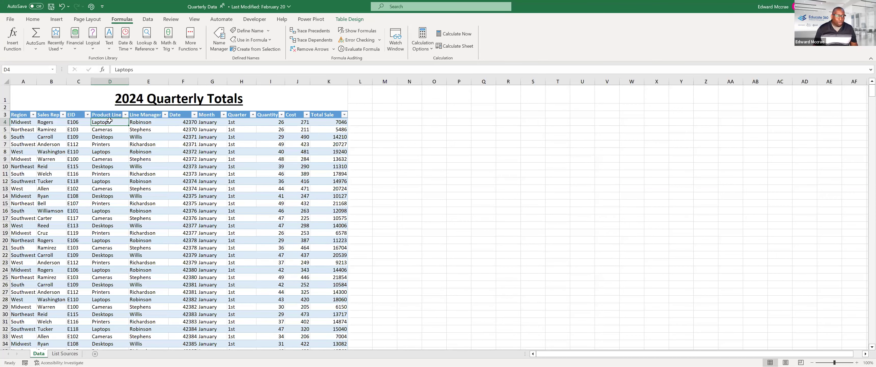
{"action": "key", "text": "ctrl+shift+Down"}
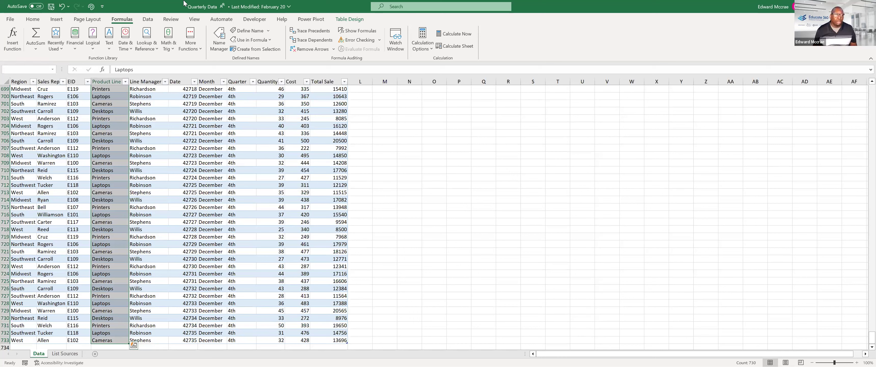
{"action": "left_click", "coordinate": [148, 19]}
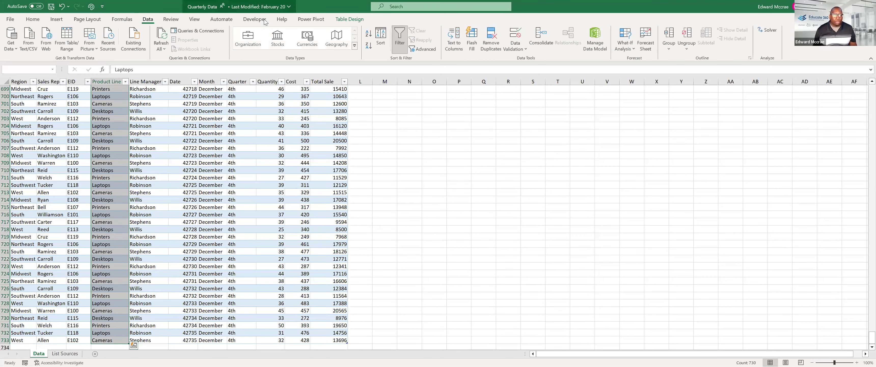
{"action": "left_click", "coordinate": [516, 38]}
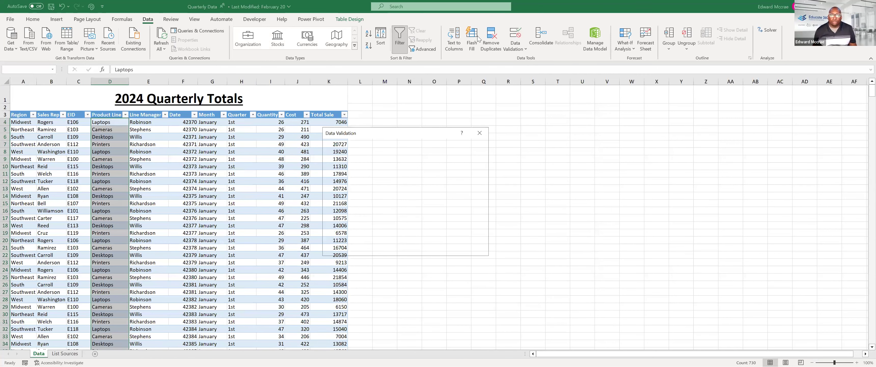
{"action": "left_click_drag", "start_coordinate": [403, 136], "coordinate": [446, 151]}
{"action": "left_click", "coordinate": [517, 38]}
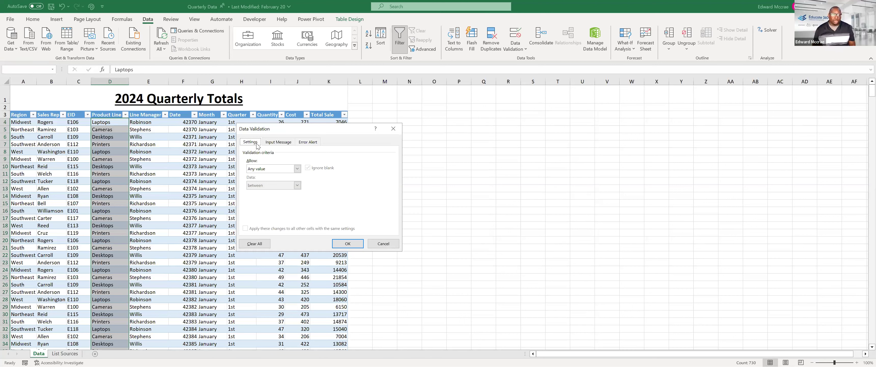
{"action": "left_click", "coordinate": [298, 170]}
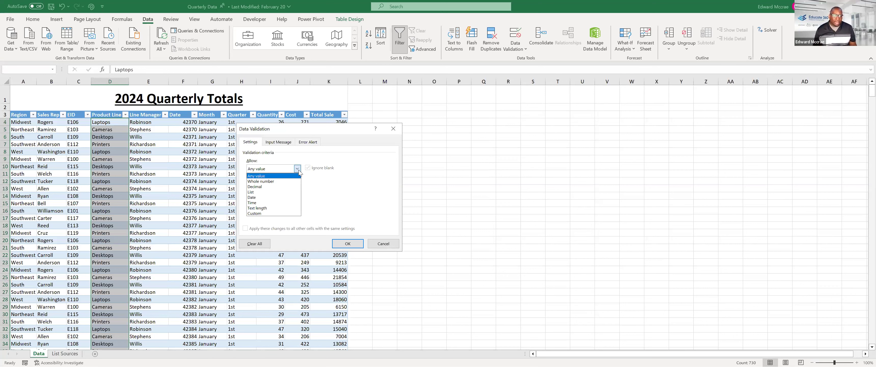
{"action": "left_click", "coordinate": [270, 192]}
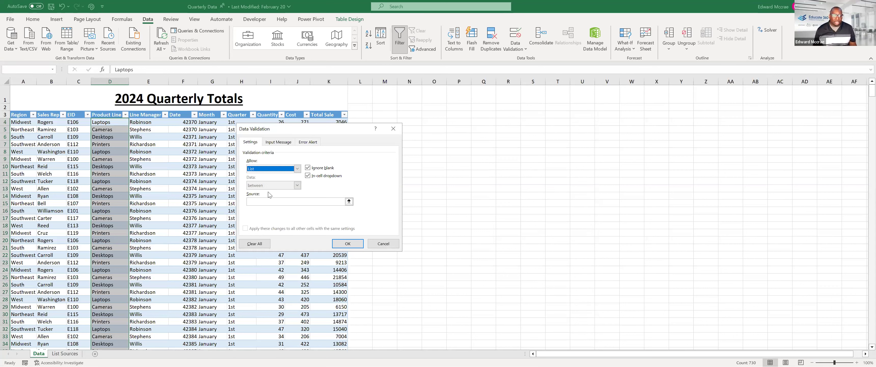
- Set the list source to =ProductLines and apply the validation rule
{"action": "left_click", "coordinate": [262, 202]}
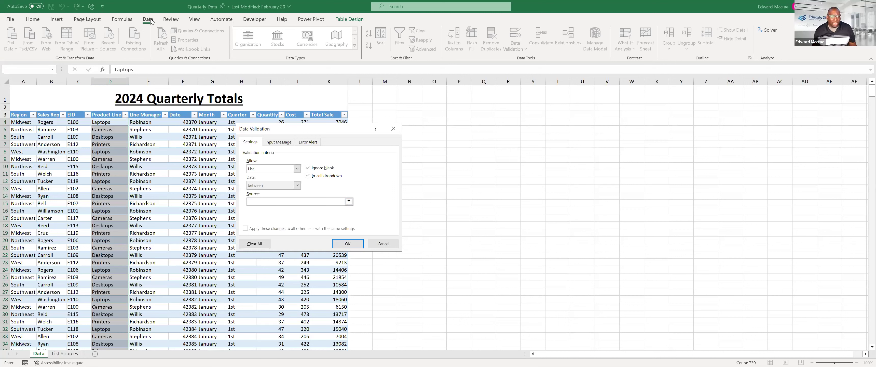
{"action": "left_click", "coordinate": [118, 21]}
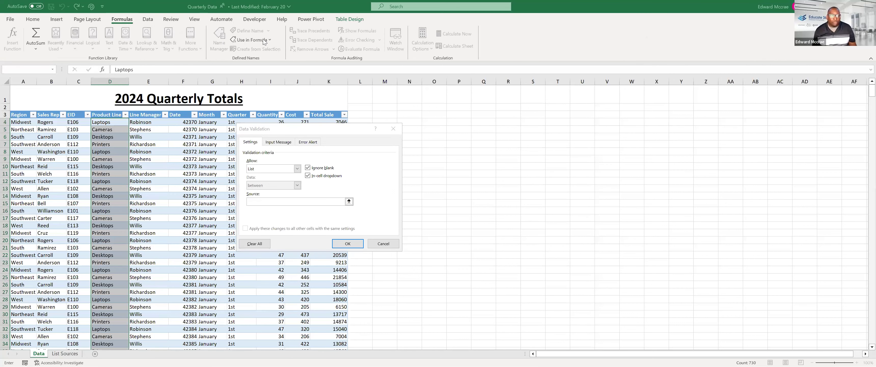
{"action": "left_click", "coordinate": [262, 40]}
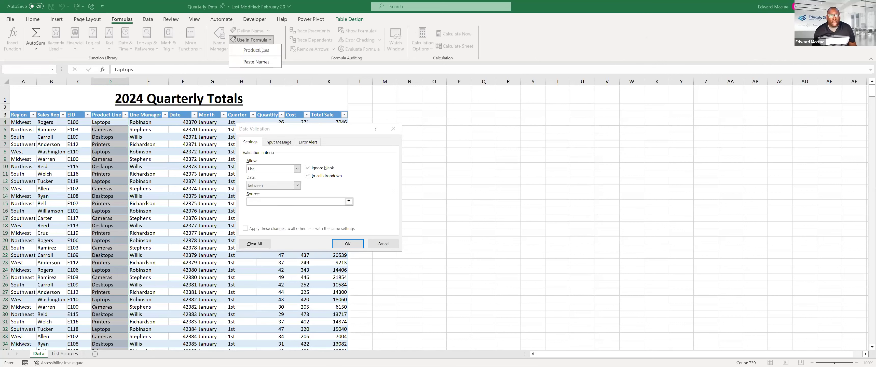
{"action": "left_click", "coordinate": [262, 49]}
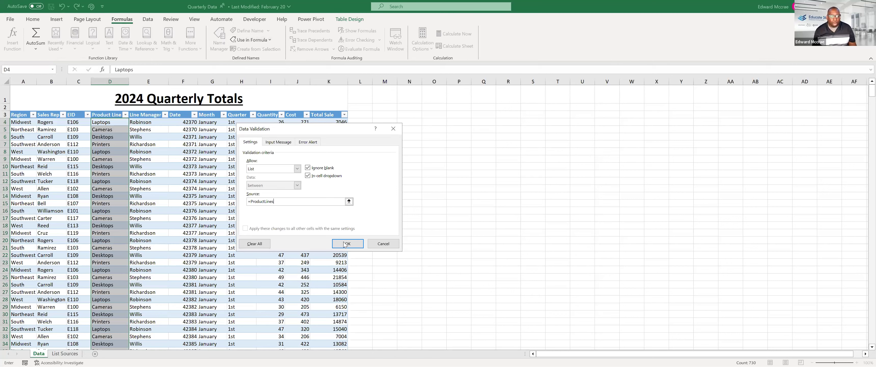
{"action": "key", "text": "Return"}
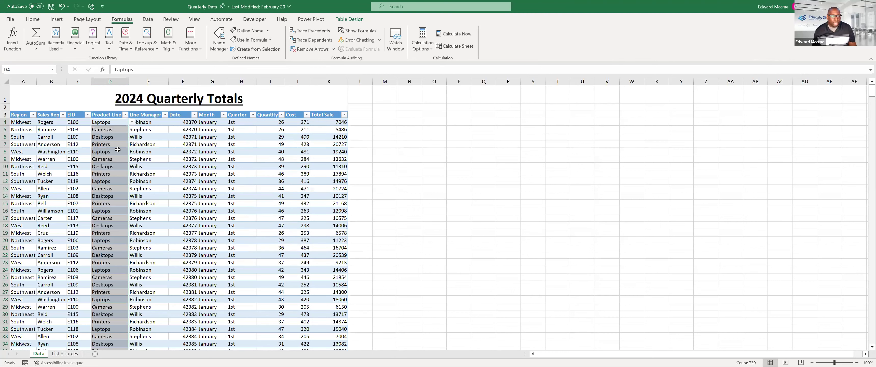
- Check the Product Line dropdowns in D8, D9 and D12, leaving Laptops unchanged
{"action": "left_click", "coordinate": [128, 153]}
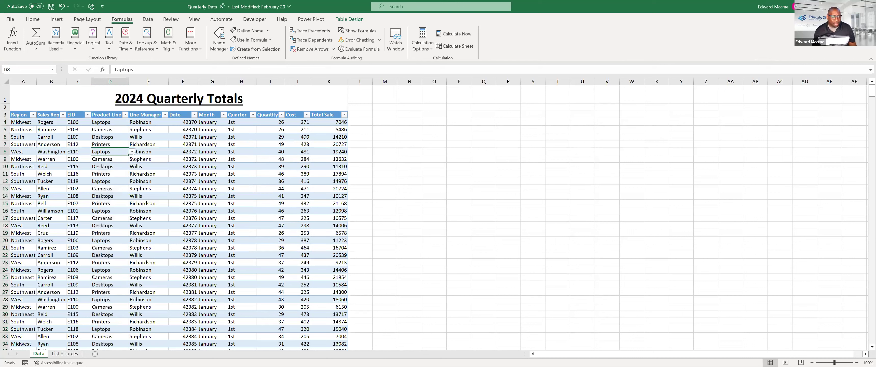
{"action": "left_click", "coordinate": [132, 152]}
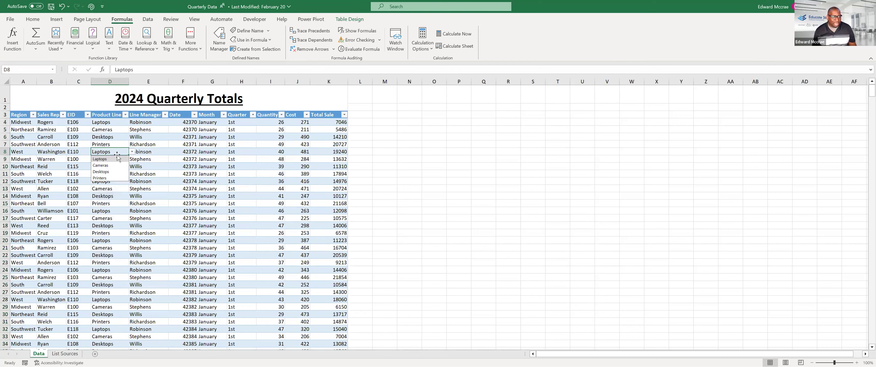
{"action": "left_click", "coordinate": [88, 181]}
{"action": "left_click", "coordinate": [124, 181]}
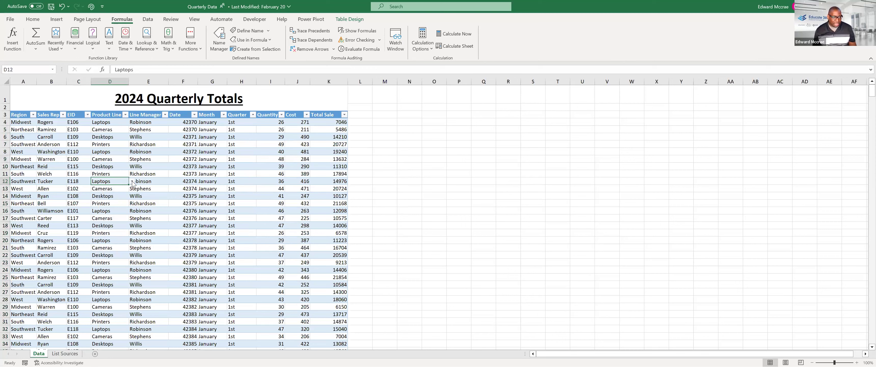
{"action": "left_click", "coordinate": [119, 162]}
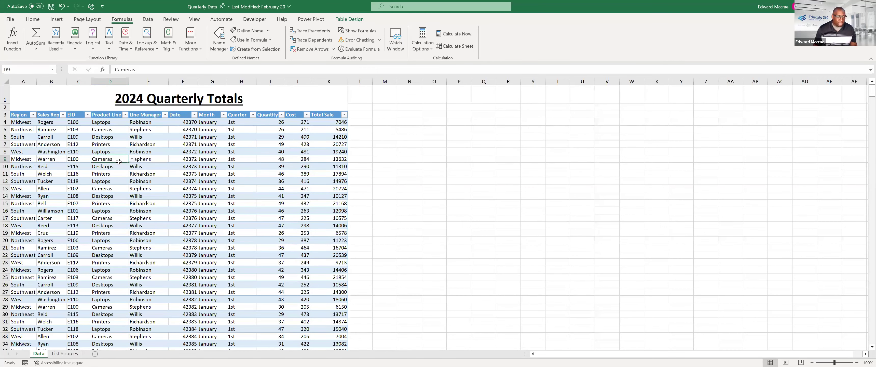
- Jump to the last product entry in D733 and select the empty A734 below
{"action": "double_click", "coordinate": [118, 162]}
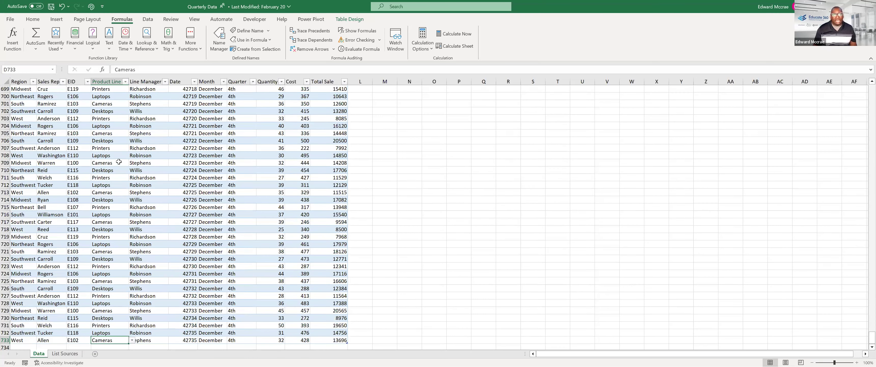
{"action": "key", "text": "ctrl+Up"}
{"action": "key", "text": "Down"}
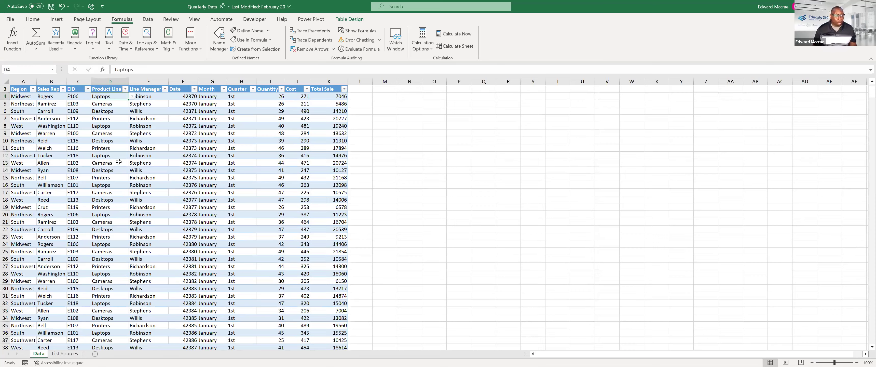
{"action": "key", "text": "ctrl+Down"}
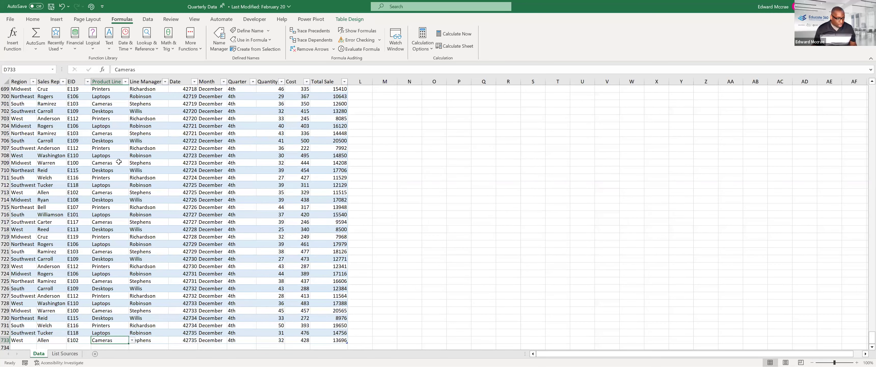
{"action": "left_click", "coordinate": [15, 347]}
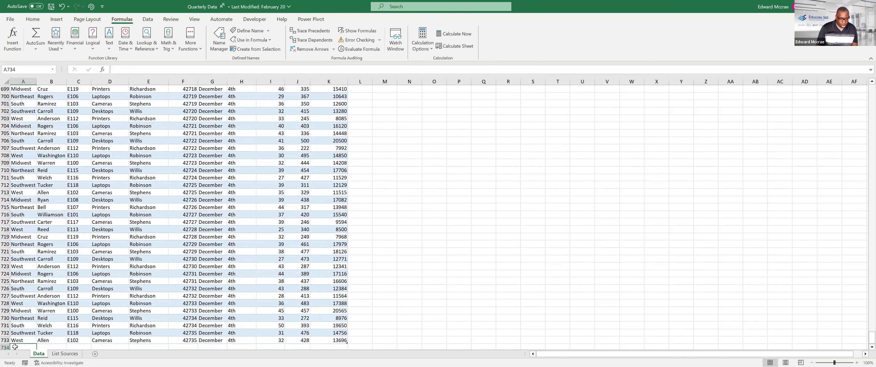
- Enter West as the region and choose Printers from the D734 dropdown
{"action": "type", "text": "West"}
{"action": "key", "text": "Return"}
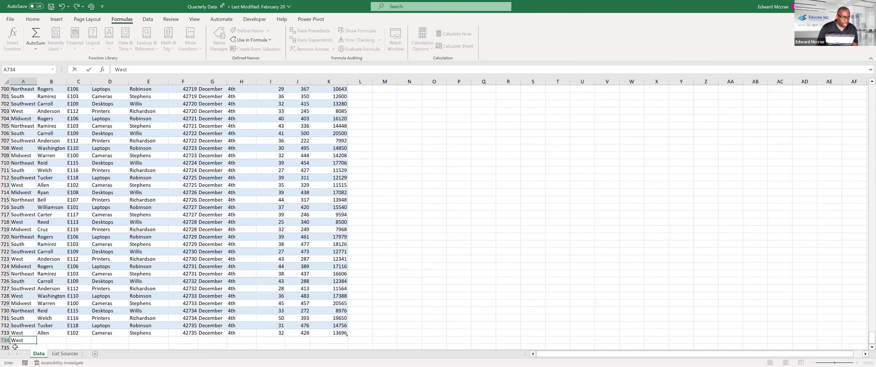
{"action": "left_click", "coordinate": [106, 331]}
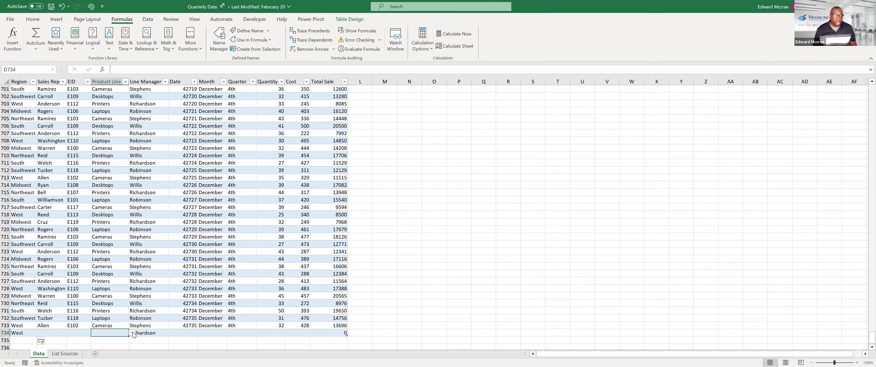
{"action": "left_click", "coordinate": [132, 333]}
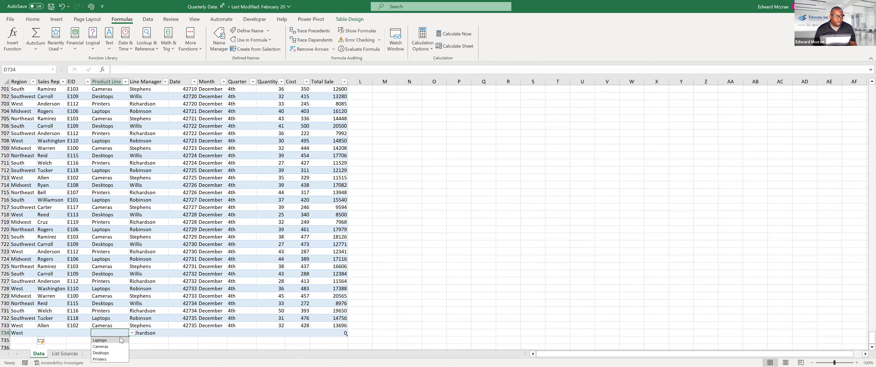
{"action": "left_click", "coordinate": [107, 358]}
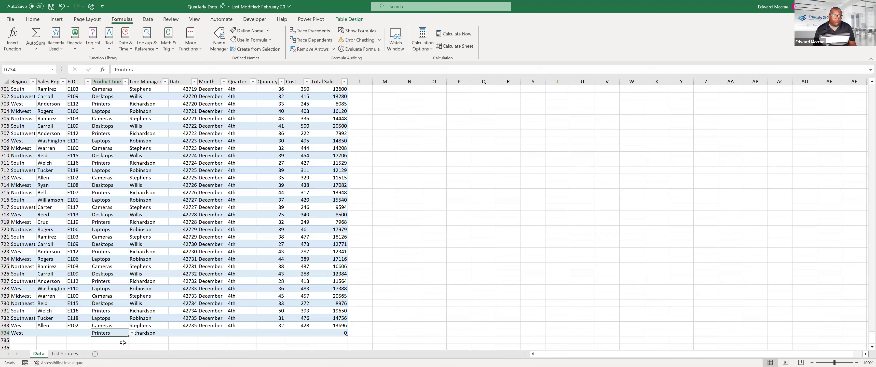
- Review the List Sources sheet, then return to the Data sheet's top
{"action": "left_click", "coordinate": [66, 353]}
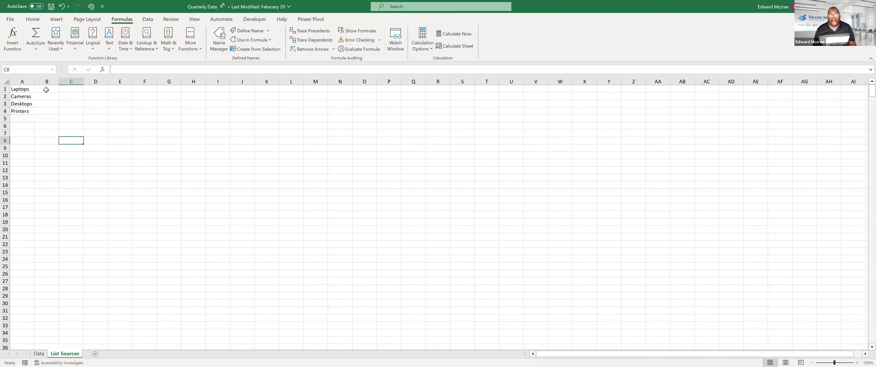
{"action": "left_click", "coordinate": [38, 354]}
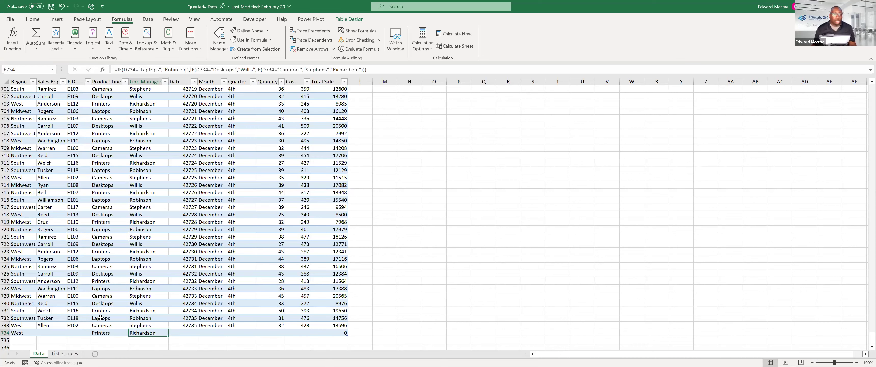
{"action": "left_click", "coordinate": [115, 333]}
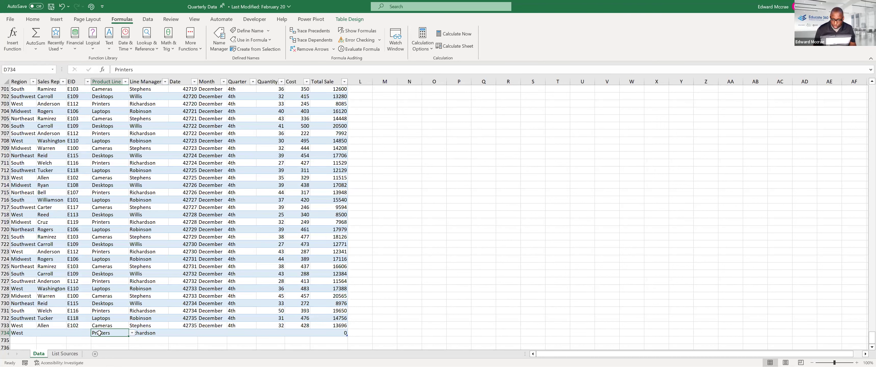
{"action": "key", "text": "ctrl+Home"}
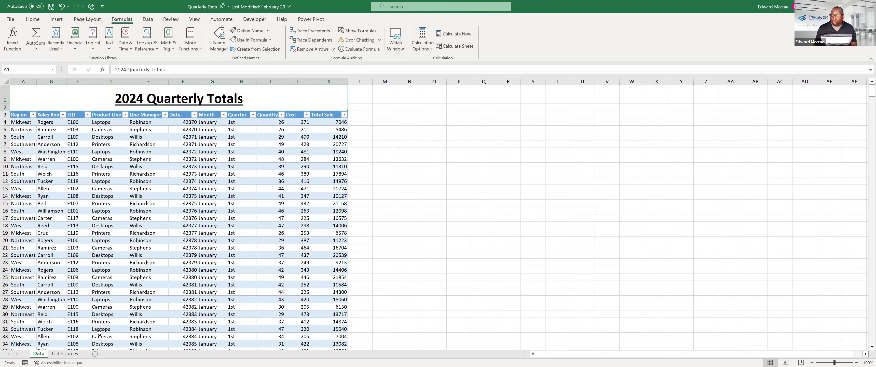
{"action": "left_click", "coordinate": [161, 175]}
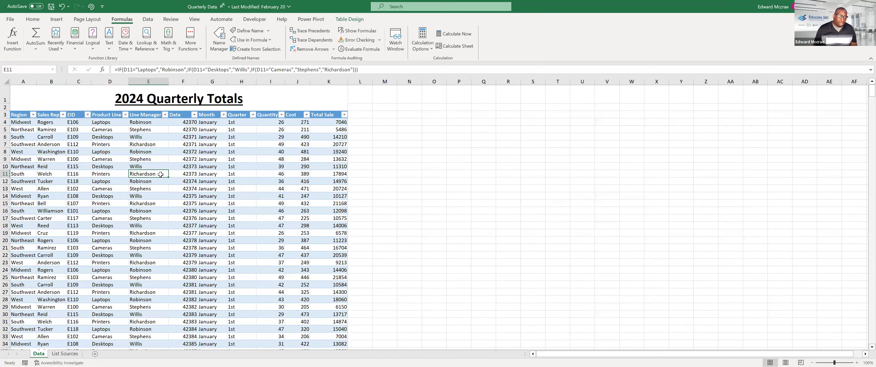
{"action": "key", "text": "Down"}
{"action": "key", "text": "Down"}
{"action": "key", "text": "Down"}
{"action": "key", "text": "Down"}
{"action": "key", "text": "Down"}
{"action": "key", "text": "Down"}
{"action": "key", "text": "Down"}
{"action": "key", "text": "Down"}
{"action": "key", "text": "Down"}
{"action": "key", "text": "Down"}
{"action": "key", "text": "Down"}
{"action": "key", "text": "Down"}
{"action": "key", "text": "Down"}
{"action": "key", "text": "Down"}
{"action": "key", "text": "Down"}
{"action": "key", "text": "Down"}
{"action": "key", "text": "Down"}
{"action": "key", "text": "Down"}
{"action": "key", "text": "Down"}
{"action": "key", "text": "Down"}
{"action": "key", "text": "Down"}
{"action": "key", "text": "Down"}
{"action": "key", "text": "Down"}
{"action": "key", "text": "Down"}
{"action": "key", "text": "Down"}
{"action": "key", "text": "Down"}
{"action": "key", "text": "Down"}
{"action": "key", "text": "Down"}
{"action": "key", "text": "Down"}
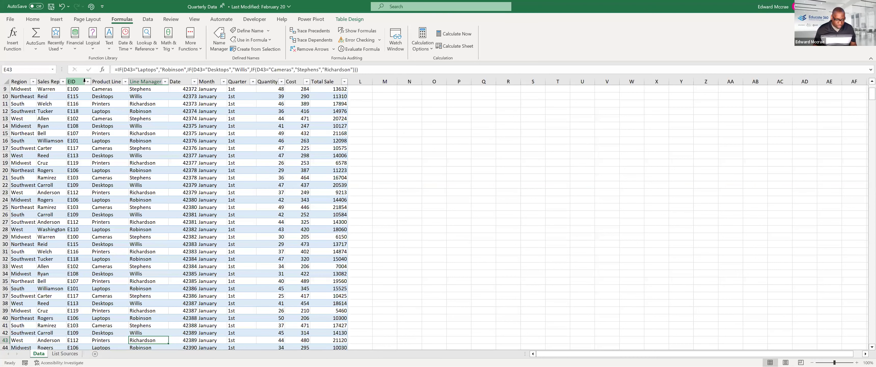
{"action": "key", "text": "ctrl+Home"}
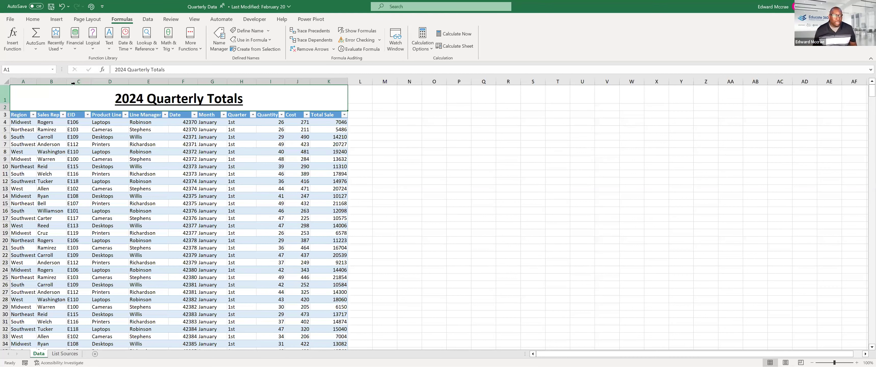
{"action": "left_click", "coordinate": [5, 123]}
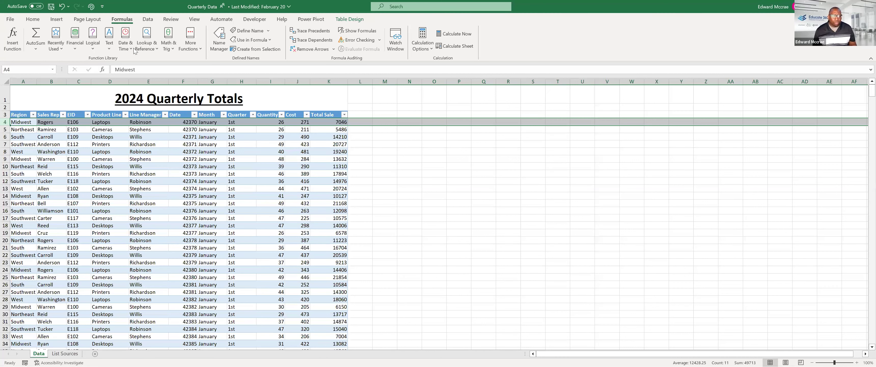
{"action": "left_click", "coordinate": [195, 19]}
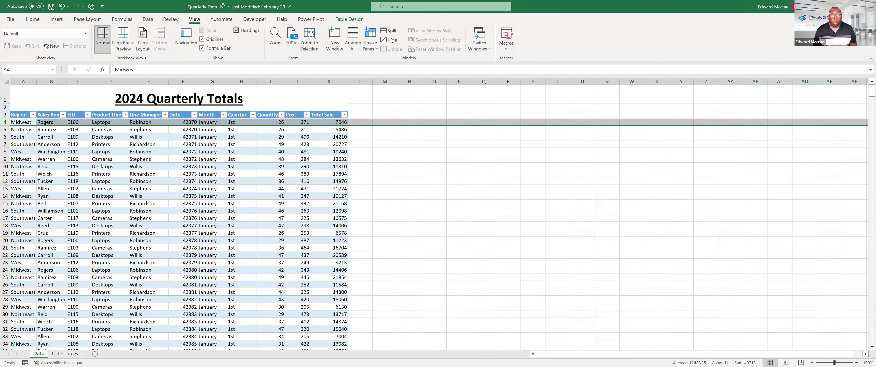
- Freeze the title and header rows above row 4 and scroll down Total Sale to test them
{"action": "left_click", "coordinate": [373, 50]}
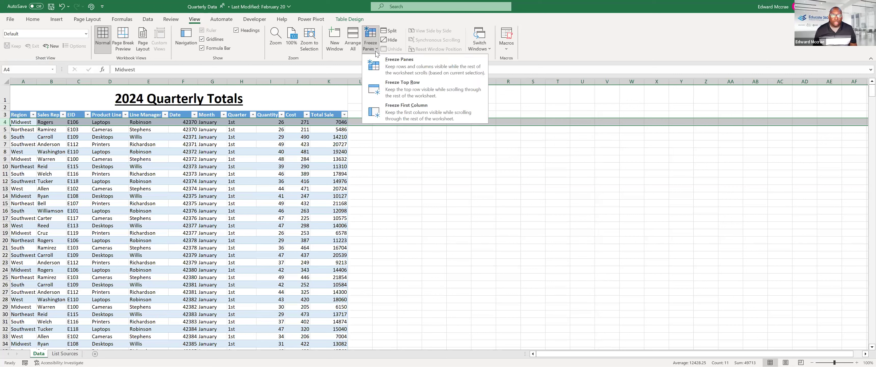
{"action": "left_click", "coordinate": [384, 64]}
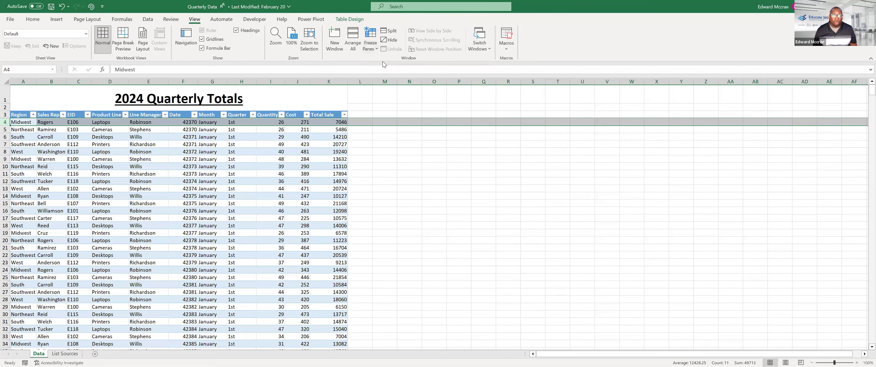
{"action": "left_click", "coordinate": [328, 165]}
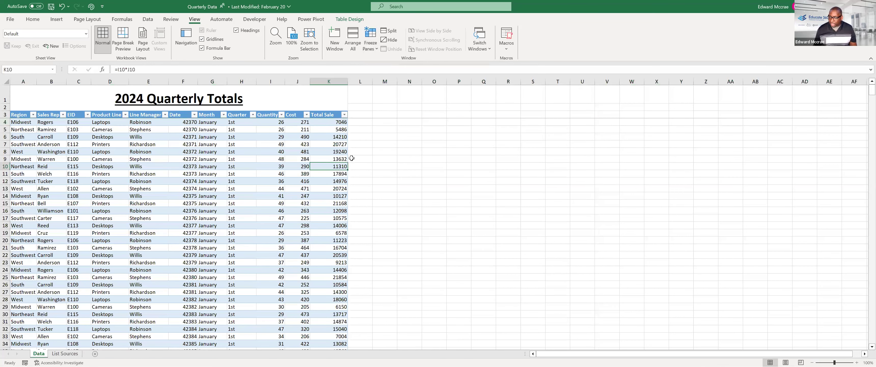
{"action": "key", "text": "Down"}
{"action": "key", "text": "Down"}
{"action": "key", "text": "Down"}
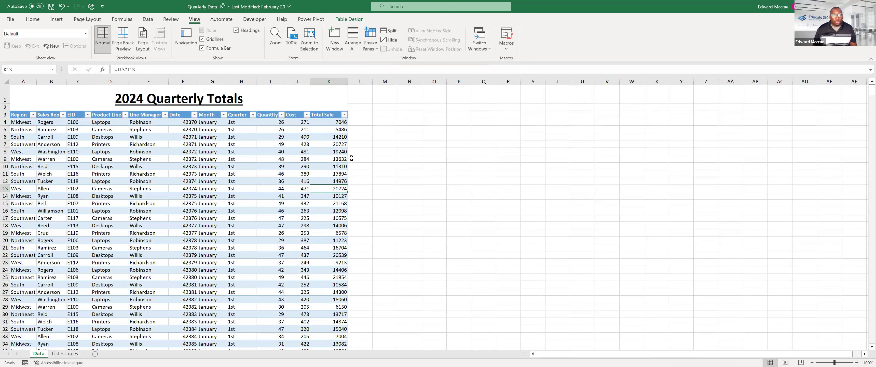
{"action": "key", "text": "Down"}
{"action": "key", "text": "Down"}
{"action": "key", "text": "Down"}
{"action": "key", "text": "Down"}
{"action": "key", "text": "Down"}
{"action": "key", "text": "Down"}
{"action": "key", "text": "Down"}
{"action": "key", "text": "Down"}
{"action": "key", "text": "Down"}
{"action": "key", "text": "Down"}
{"action": "key", "text": "Down"}
{"action": "key", "text": "Down"}
{"action": "key", "text": "Down"}
{"action": "key", "text": "Down"}
{"action": "key", "text": "Down"}
{"action": "key", "text": "Down"}
{"action": "key", "text": "Down"}
{"action": "key", "text": "Down"}
{"action": "key", "text": "Down"}
{"action": "key", "text": "Down"}
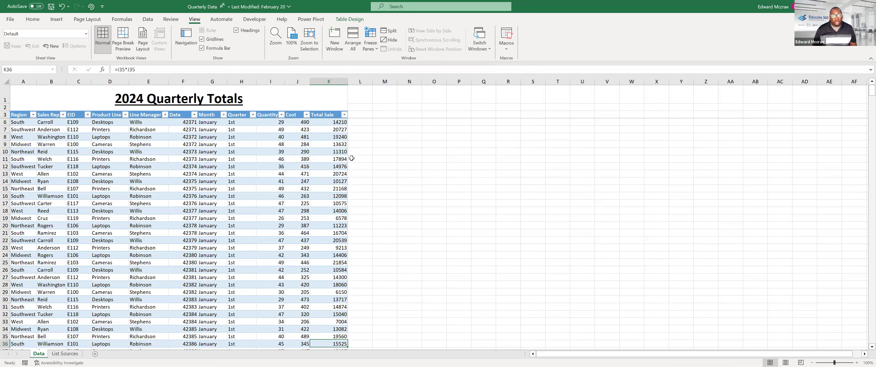
{"action": "key", "text": "Down"}
{"action": "key", "text": "Down"}
{"action": "key", "text": "Down"}
{"action": "key", "text": "Down"}
{"action": "key", "text": "Down"}
{"action": "key", "text": "Down"}
{"action": "key", "text": "Down"}
{"action": "key", "text": "Down"}
{"action": "key", "text": "Down"}
{"action": "key", "text": "Down"}
{"action": "key", "text": "Down"}
{"action": "key", "text": "Down"}
{"action": "key", "text": "Down"}
{"action": "key", "text": "Down"}
{"action": "key", "text": "Down"}
{"action": "key", "text": "Down"}
{"action": "key", "text": "Down"}
{"action": "key", "text": "Down"}
{"action": "key", "text": "Down"}
{"action": "key", "text": "Down"}
{"action": "key", "text": "Down"}
{"action": "key", "text": "Down"}
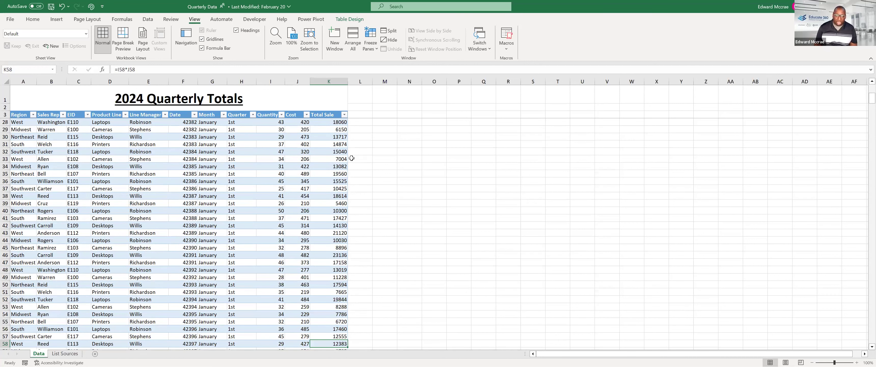
{"action": "key", "text": "Down"}
{"action": "key", "text": "Down"}
{"action": "key", "text": "Down"}
{"action": "key", "text": "Down"}
{"action": "key", "text": "Down"}
{"action": "key", "text": "Down"}
{"action": "key", "text": "Down"}
{"action": "key", "text": "Down"}
{"action": "key", "text": "Down"}
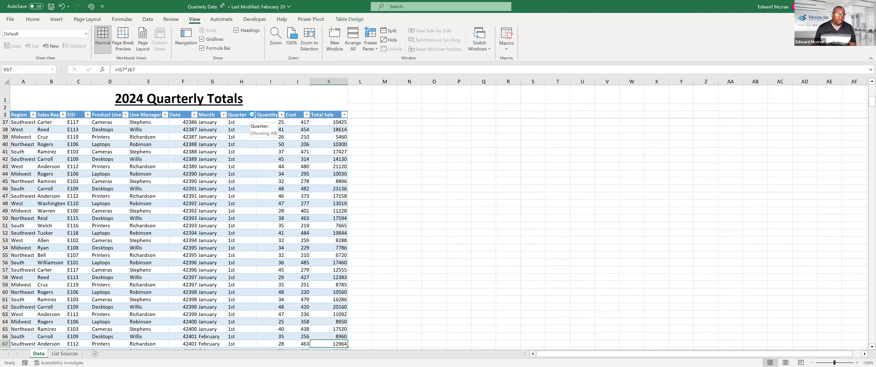
{"action": "left_click", "coordinate": [253, 115]}
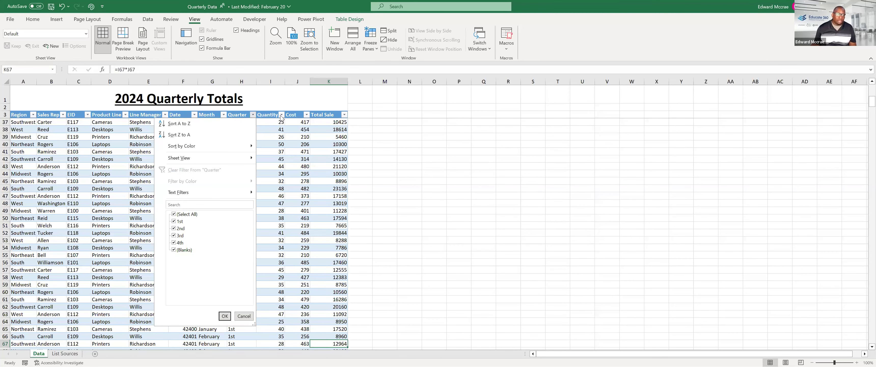
{"action": "left_click", "coordinate": [277, 152]}
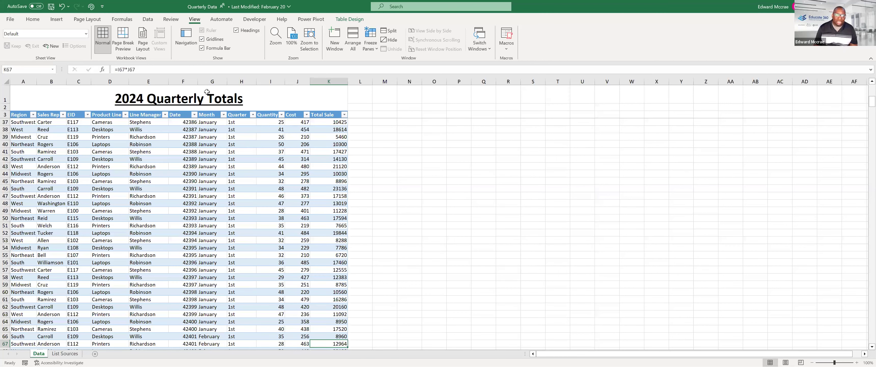
{"action": "key", "text": "Down"}
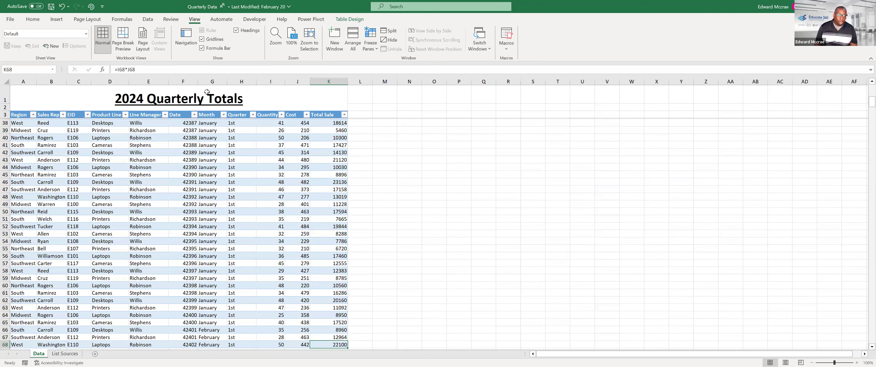
{"action": "key", "text": "Down"}
{"action": "key", "text": "Down"}
{"action": "key", "text": "Down"}
{"action": "key", "text": "Down"}
{"action": "key", "text": "Down"}
{"action": "key", "text": "Down"}
{"action": "key", "text": "Down"}
{"action": "key", "text": "Down"}
{"action": "key", "text": "Down"}
{"action": "key", "text": "Down"}
{"action": "key", "text": "Down"}
{"action": "key", "text": "Down"}
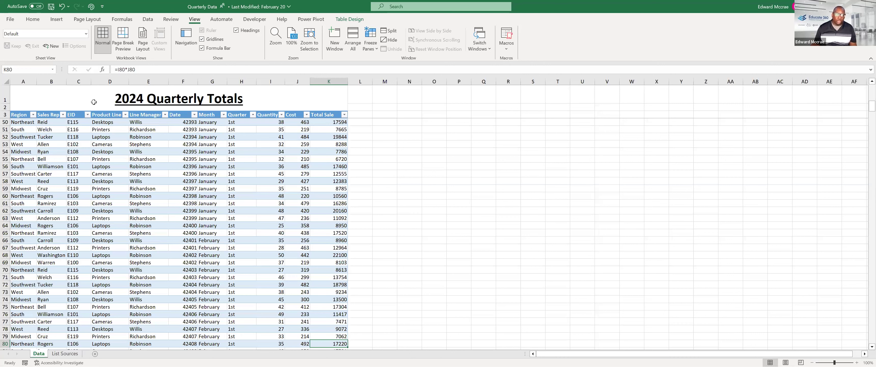
- Unfreeze the panes, move down the sheet, return to A1, then select S2
{"action": "left_click", "coordinate": [369, 46]}
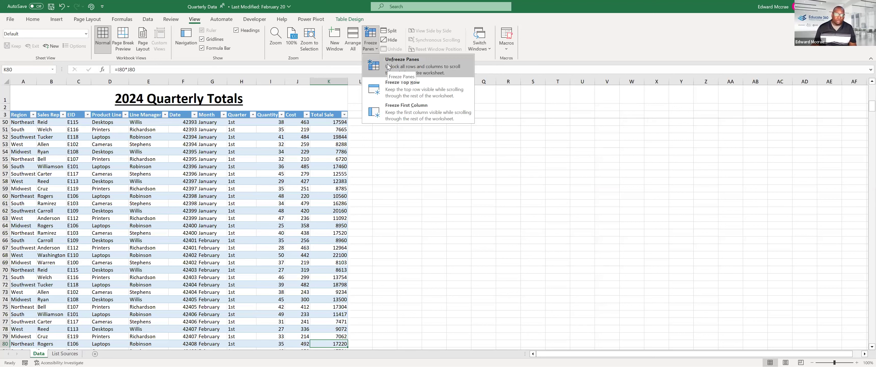
{"action": "left_click", "coordinate": [388, 67]}
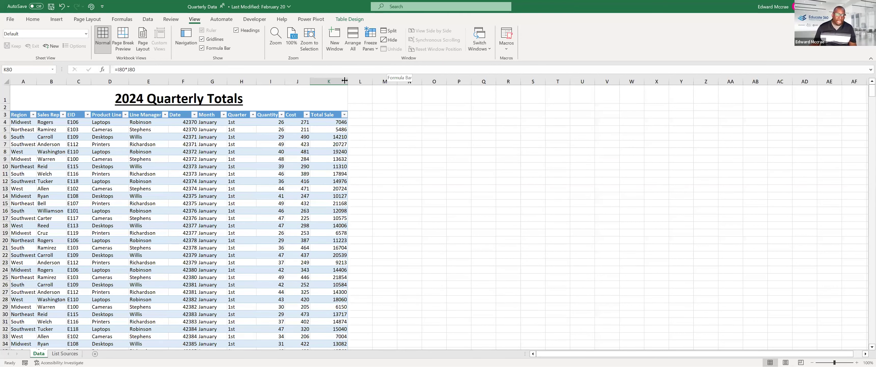
{"action": "left_click", "coordinate": [153, 218]}
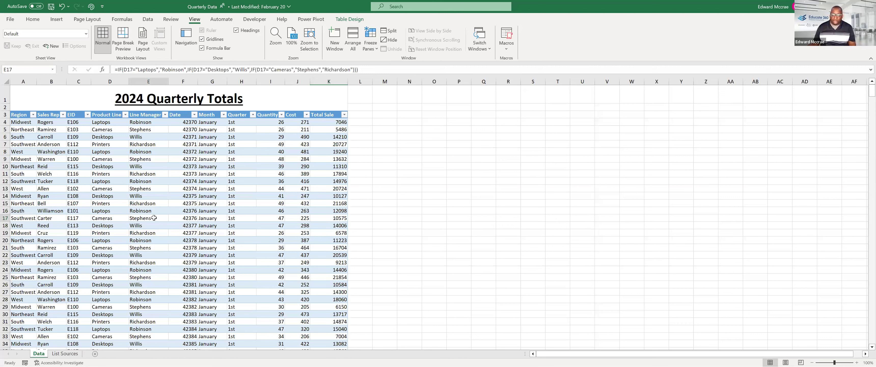
{"action": "key", "text": "Down"}
{"action": "key", "text": "Left"}
{"action": "key", "text": "Left"}
{"action": "key", "text": "Down"}
{"action": "key", "text": "Down"}
{"action": "key", "text": "Down"}
{"action": "key", "text": "Down"}
{"action": "key", "text": "Down"}
{"action": "key", "text": "Down"}
{"action": "key", "text": "Down"}
{"action": "key", "text": "Left"}
{"action": "key", "text": "Left"}
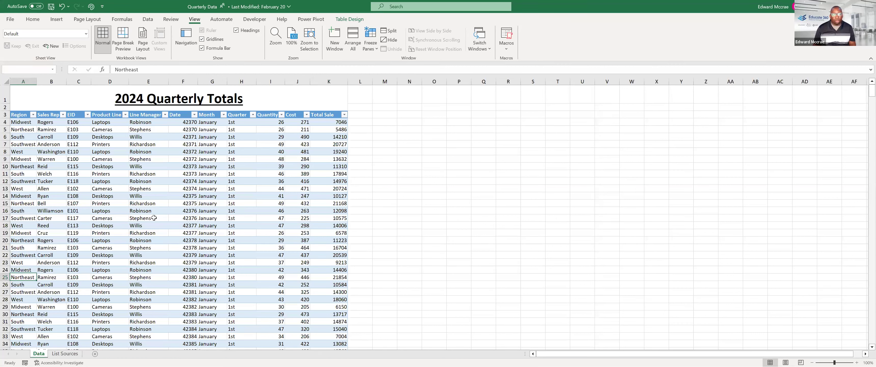
{"action": "key", "text": "Down"}
{"action": "key", "text": "Down"}
{"action": "key", "text": "Down"}
{"action": "key", "text": "Down"}
{"action": "key", "text": "Down"}
{"action": "key", "text": "Down"}
{"action": "key", "text": "Down"}
{"action": "key", "text": "Down"}
{"action": "key", "text": "Down"}
{"action": "key", "text": "Down"}
{"action": "key", "text": "Down"}
{"action": "key", "text": "Down"}
{"action": "key", "text": "Down"}
{"action": "key", "text": "Down"}
{"action": "key", "text": "Down"}
{"action": "key", "text": "Down"}
{"action": "key", "text": "Down"}
{"action": "key", "text": "Down"}
{"action": "key", "text": "Down"}
{"action": "key", "text": "Down"}
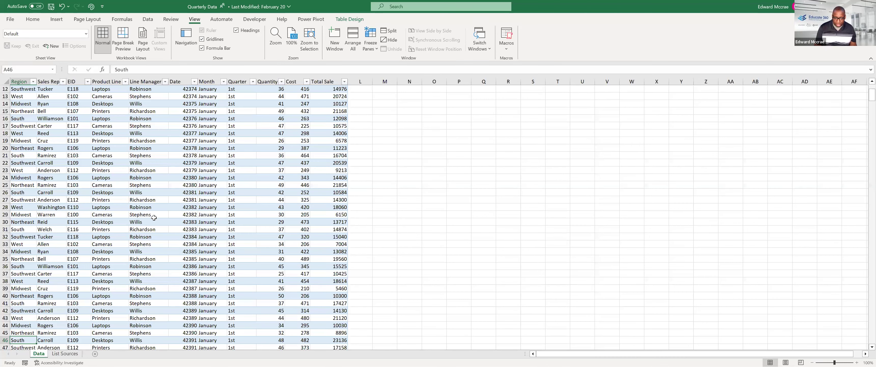
{"action": "key", "text": "ctrl+Home"}
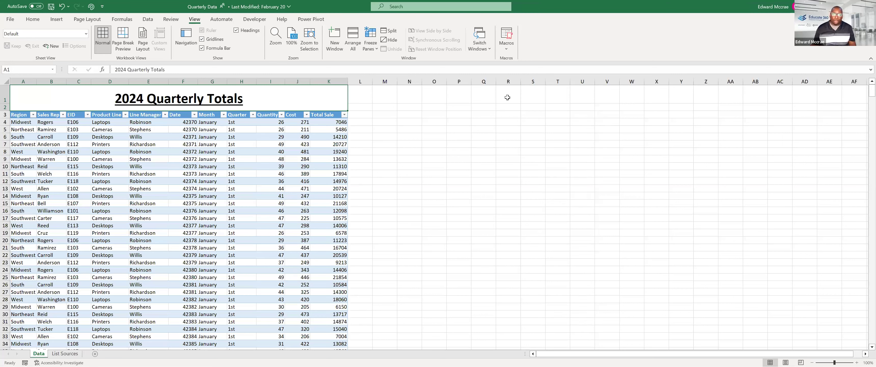
{"action": "left_click", "coordinate": [534, 107]}
- Enter the label 'Tax Rate:' in S2 and 7% in T2
{"action": "type", "text": "Tax Rate:"}
{"action": "key", "text": "Tab"}
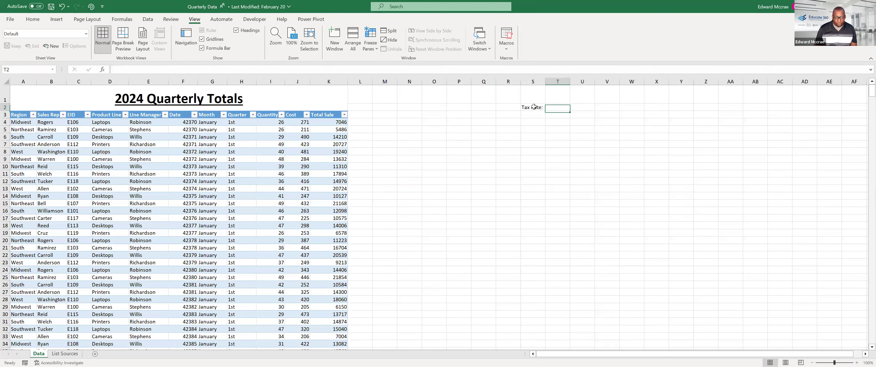
{"action": "type", "text": "7"}
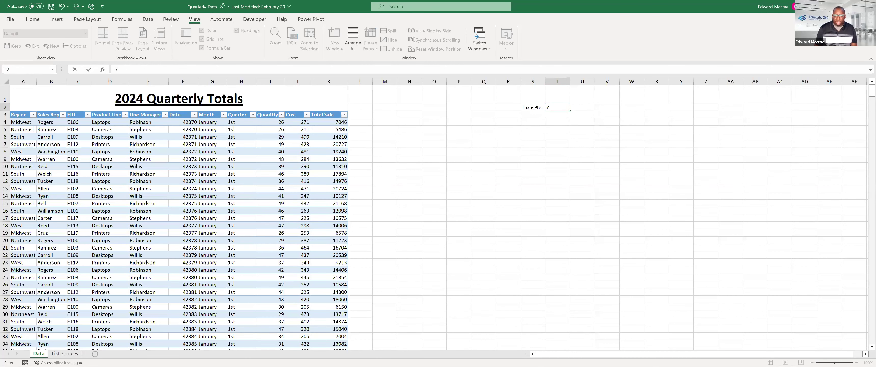
{"action": "type", "text": "%"}
{"action": "key", "text": "Return"}
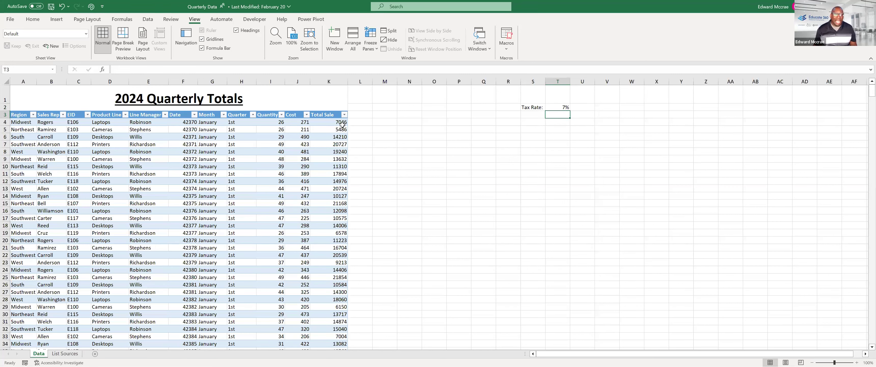
- Add a Sales Tax header in L3 and widen column L to fit it
{"action": "left_click", "coordinate": [360, 116]}
{"action": "type", "text": "Sale"}
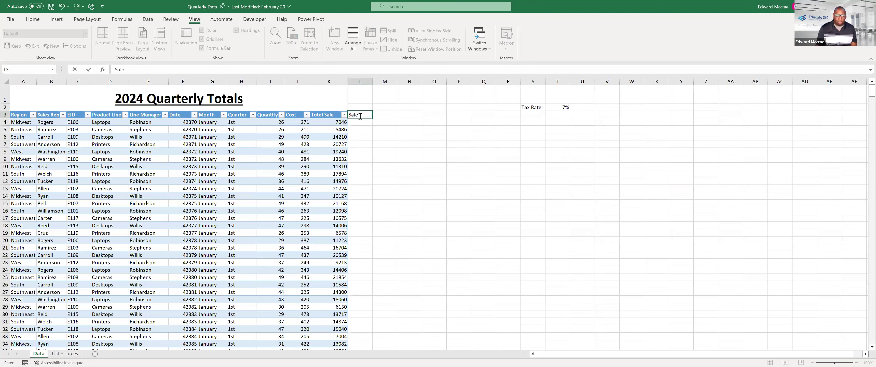
{"action": "type", "text": "s Tax"}
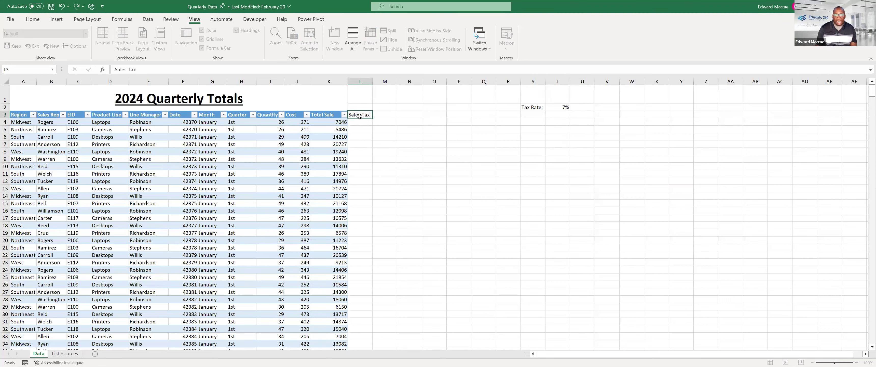
{"action": "key", "text": "Return"}
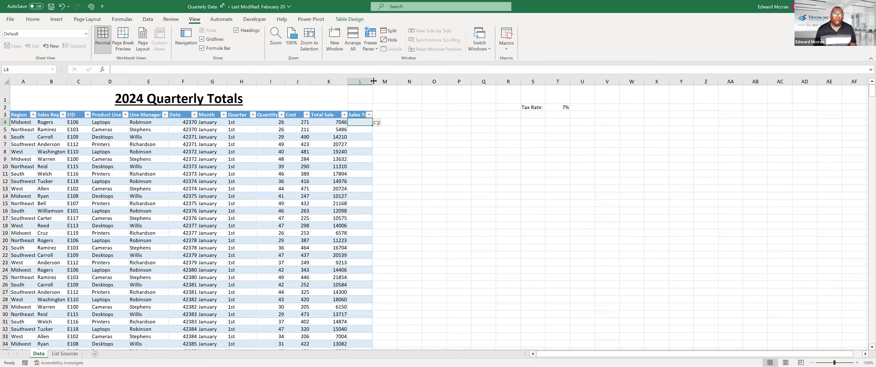
{"action": "left_click_drag", "start_coordinate": [373, 81], "coordinate": [387, 81]}
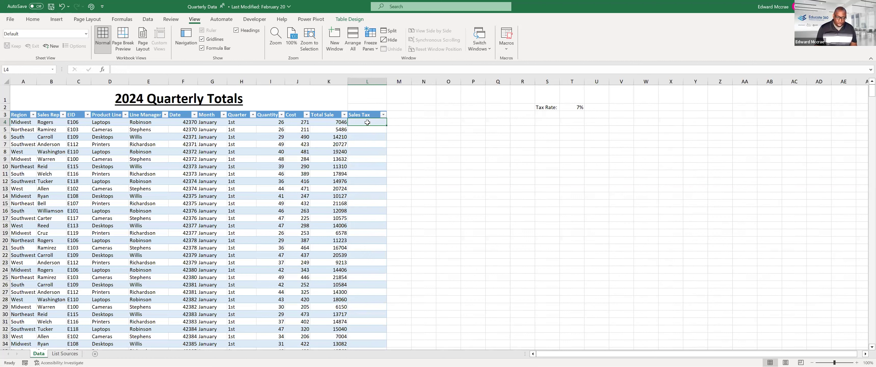
{"action": "type", "text": "="}
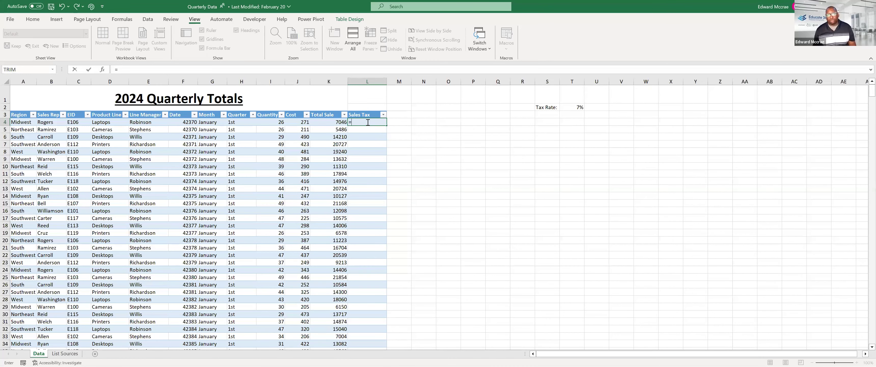
- Enter =[@[Total Sale]]*T2 in L4 and compare the results in L4 through L6
{"action": "left_click", "coordinate": [333, 121]}
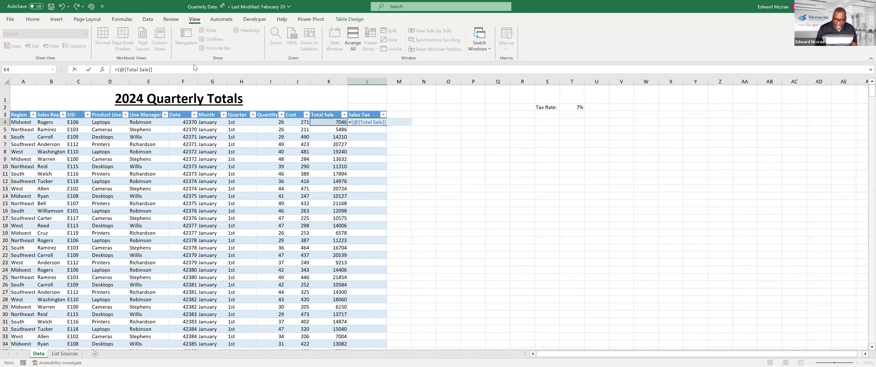
{"action": "type", "text": "*"}
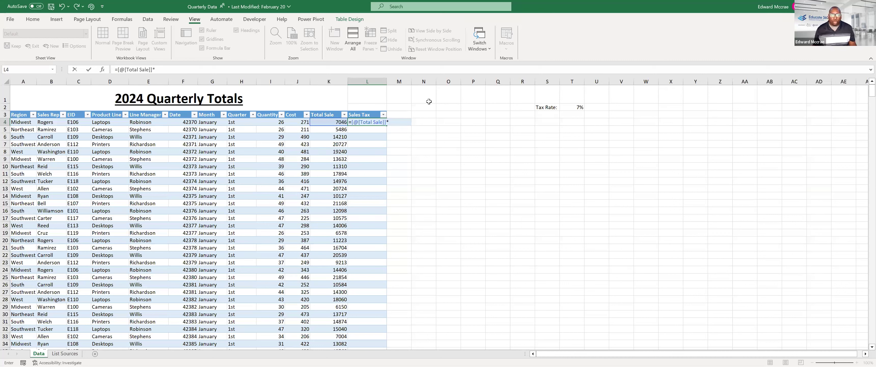
{"action": "left_click", "coordinate": [579, 107]}
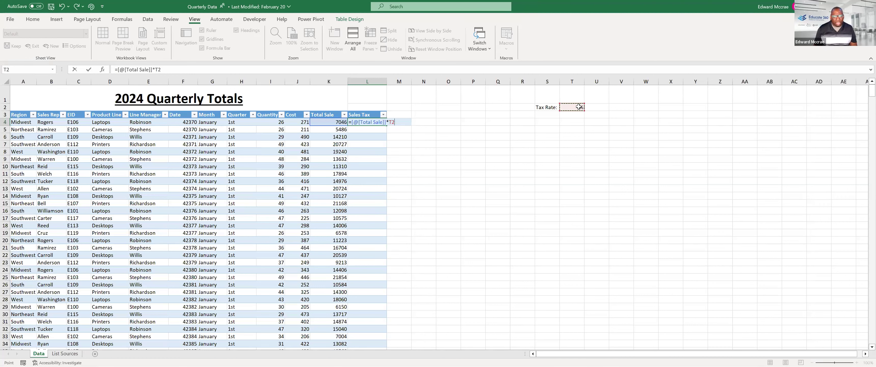
{"action": "key", "text": "Return"}
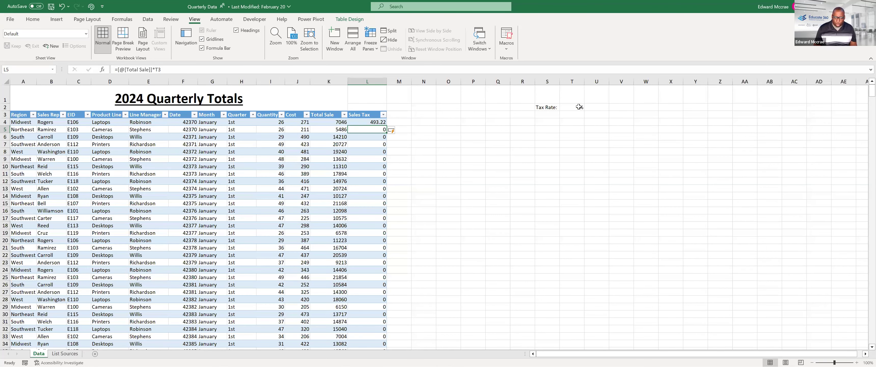
{"action": "key", "text": "Up"}
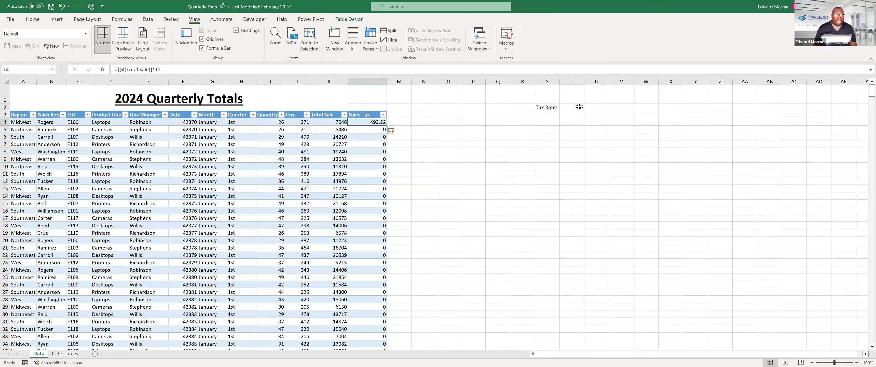
{"action": "key", "text": "Down"}
{"action": "key", "text": "Down"}
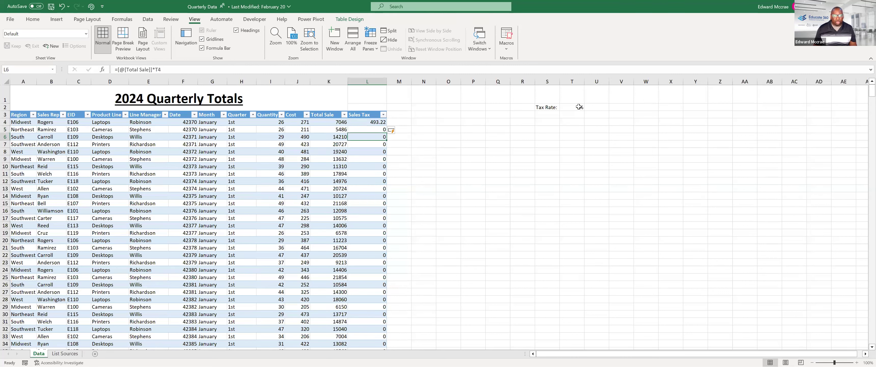
{"action": "key", "text": "Up"}
{"action": "key", "text": "Up"}
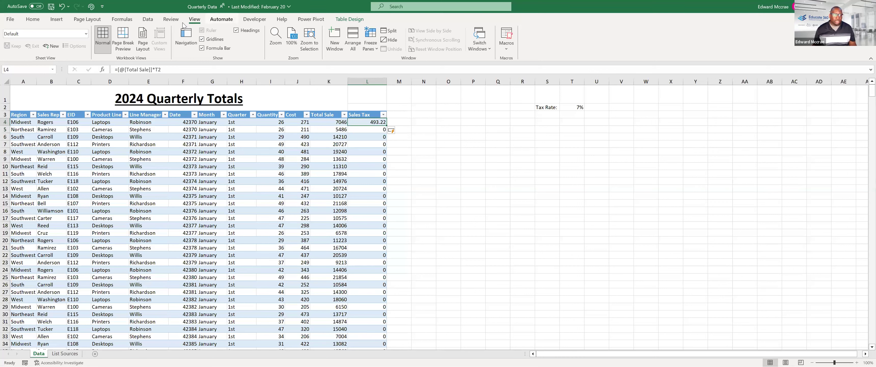
{"action": "left_click", "coordinate": [122, 19]}
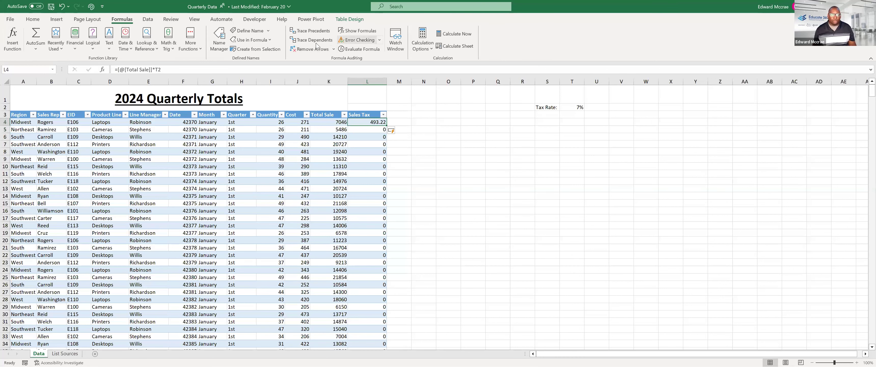
{"action": "left_click", "coordinate": [313, 30]}
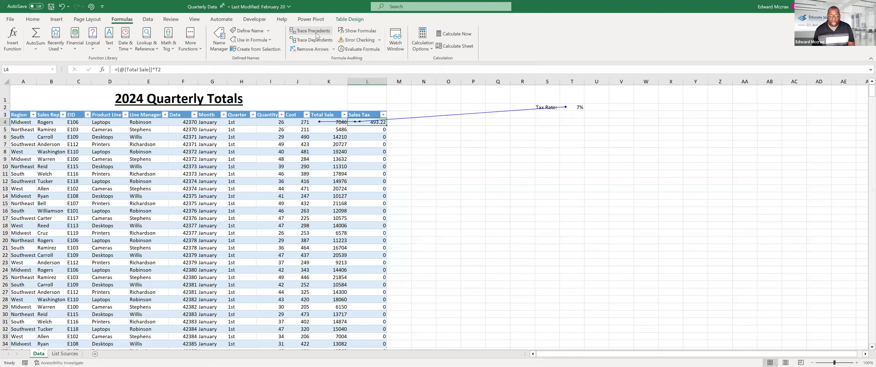
{"action": "key", "text": "Down"}
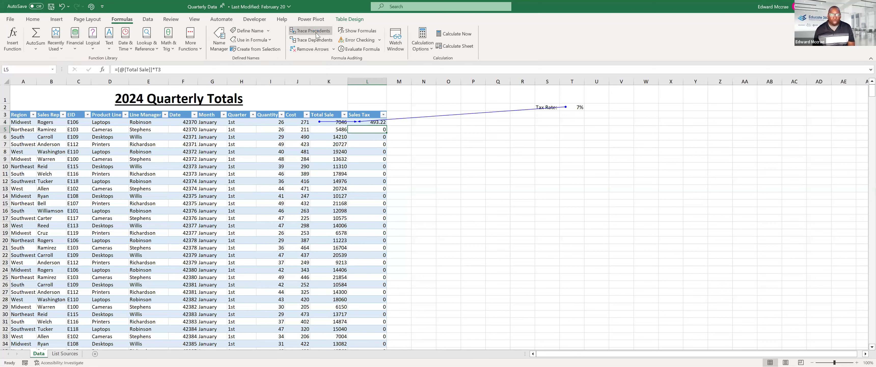
{"action": "left_click", "coordinate": [313, 31]}
{"action": "key", "text": "Down"}
{"action": "left_click", "coordinate": [313, 30]}
{"action": "key", "text": "Down"}
{"action": "left_click", "coordinate": [313, 31]}
{"action": "key", "text": "Down"}
{"action": "key", "text": "Down"}
{"action": "double_click", "coordinate": [313, 30]}
{"action": "key", "text": "Down"}
{"action": "key", "text": "Down"}
{"action": "left_click", "coordinate": [313, 30]}
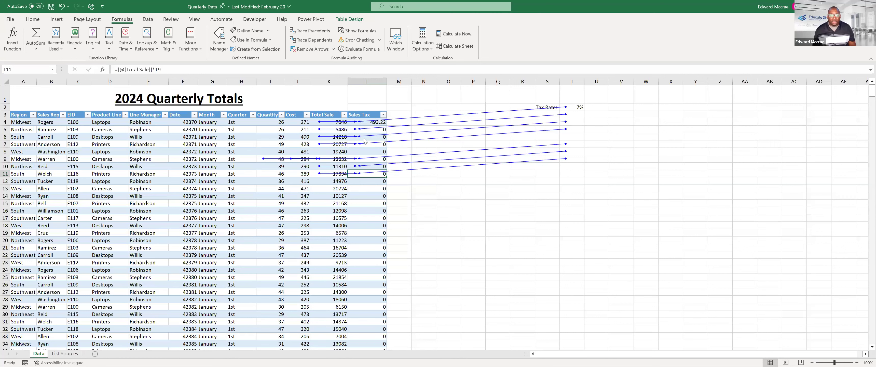
{"action": "left_click", "coordinate": [365, 183]}
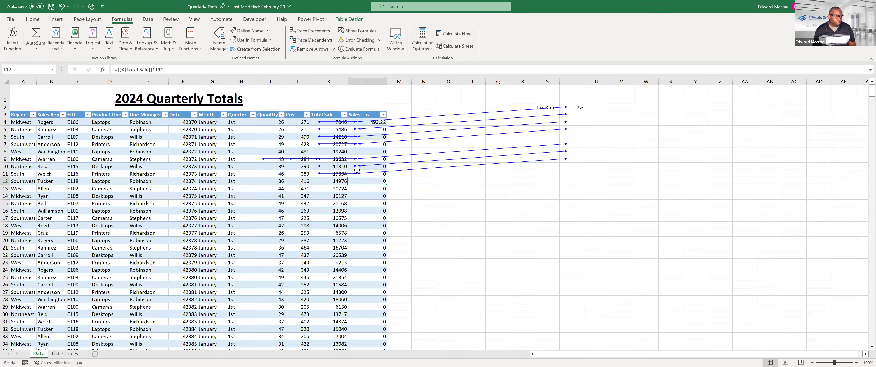
{"action": "left_click", "coordinate": [307, 34]}
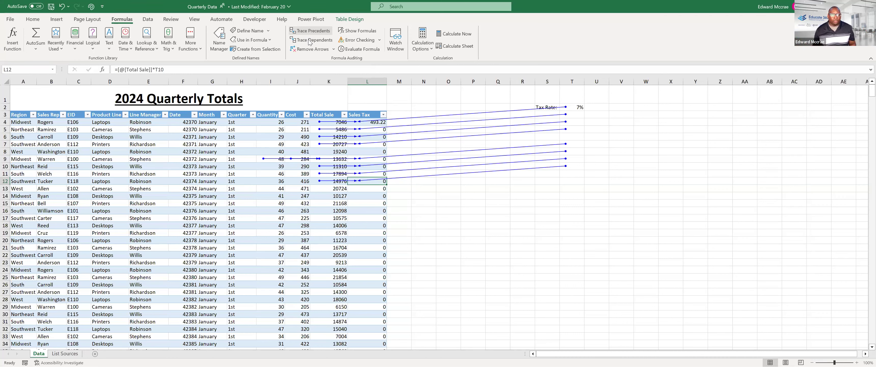
{"action": "left_click", "coordinate": [311, 49]}
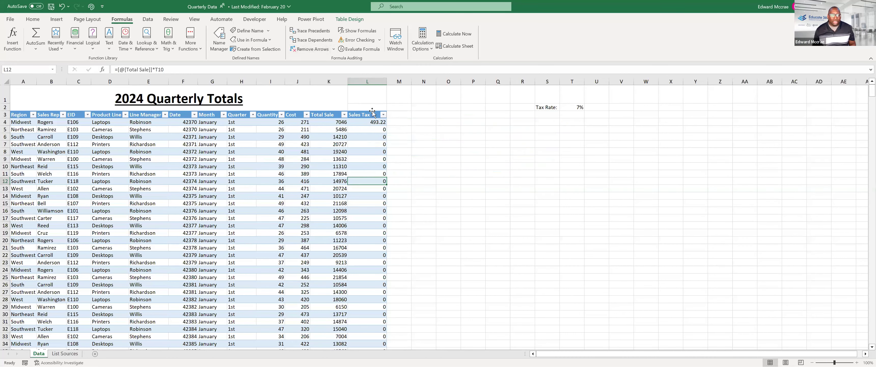
{"action": "left_click", "coordinate": [371, 122]}
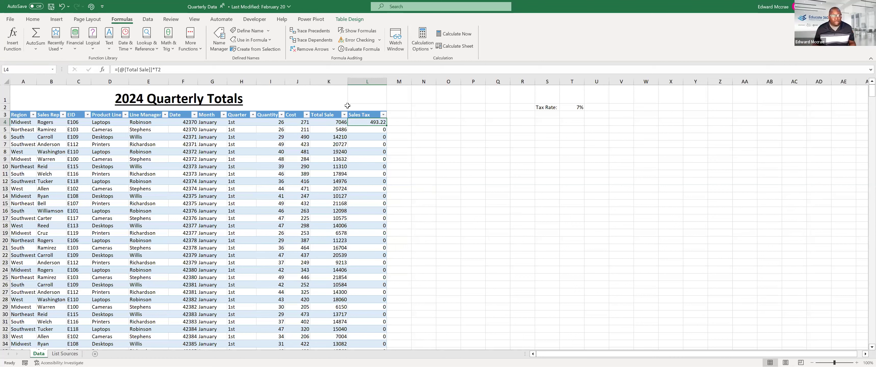
- Change the L4 formula's T2 reference to absolute $T$2 so every row computes tax
{"action": "left_click", "coordinate": [158, 70]}
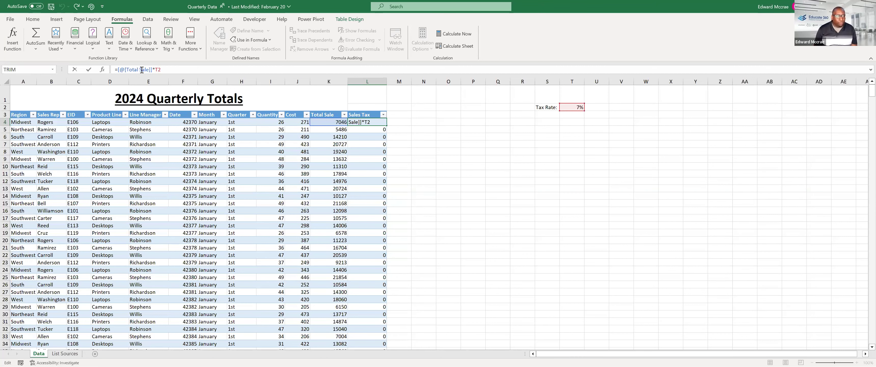
{"action": "key", "text": "F4"}
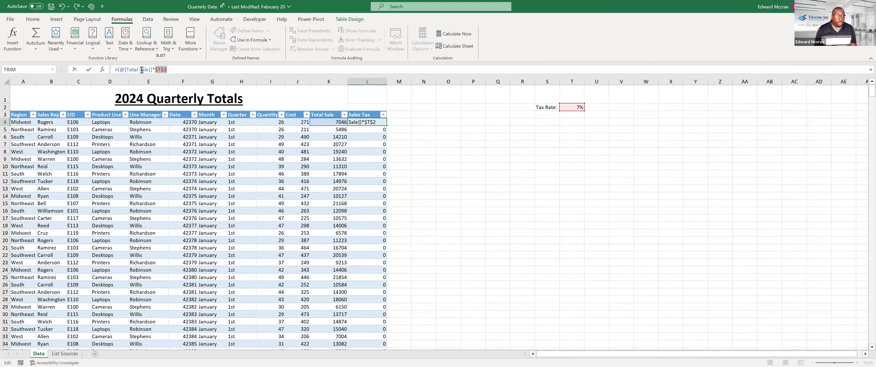
{"action": "key", "text": "F4"}
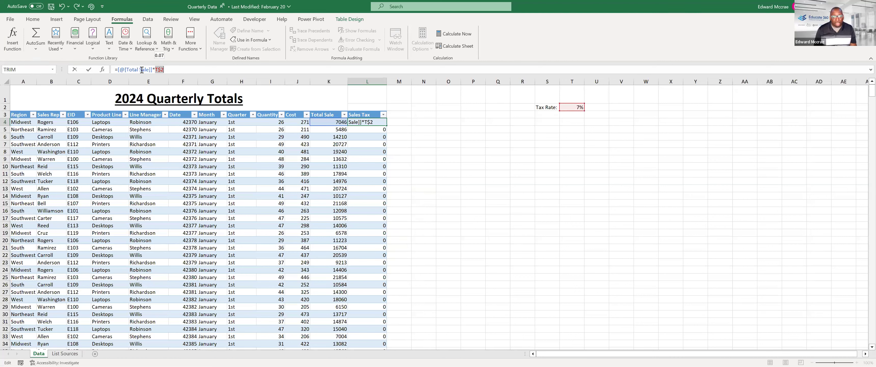
{"action": "key", "text": "F4"}
{"action": "key", "text": "F4"}
{"action": "key", "text": "F4"}
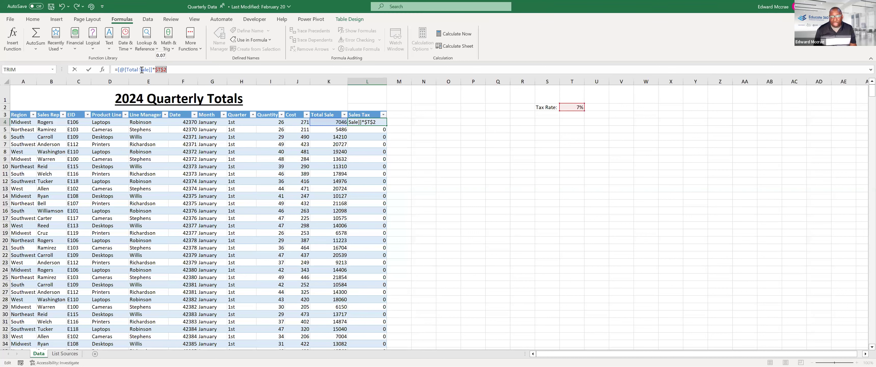
{"action": "key", "text": "F4"}
{"action": "key", "text": "F4"}
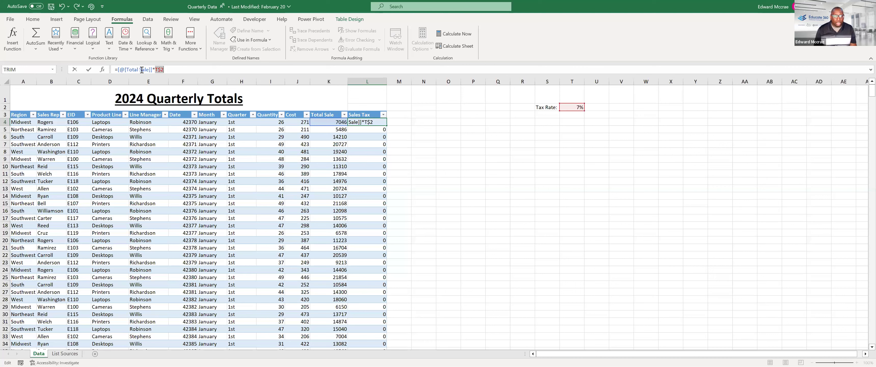
{"action": "key", "text": "F4"}
{"action": "key", "text": "F4"}
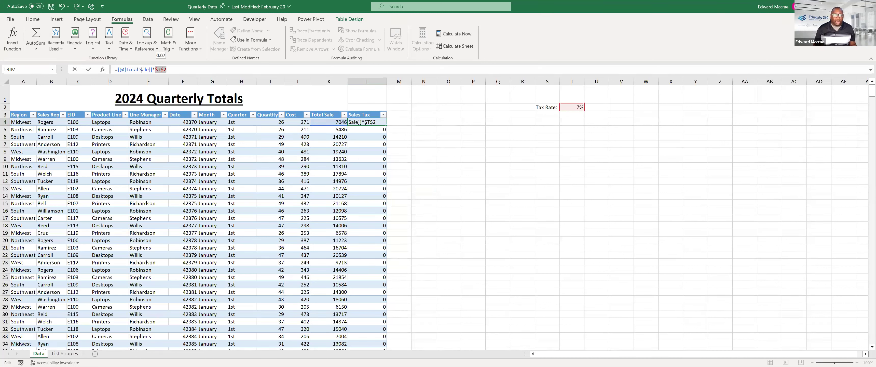
{"action": "key", "text": "Return"}
{"action": "key", "text": "Up"}
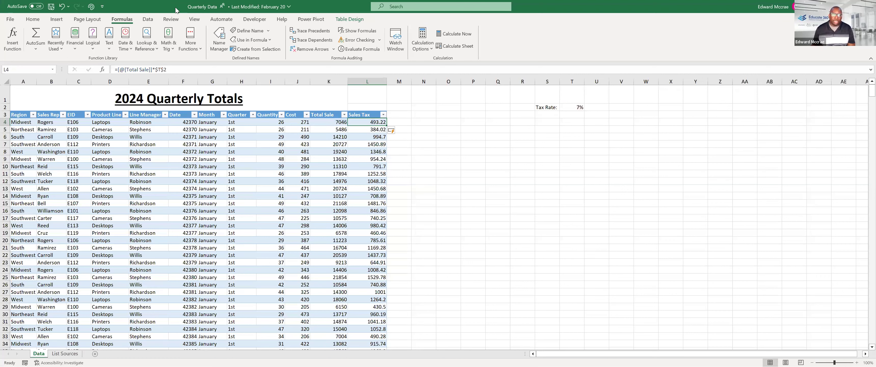
{"action": "left_click", "coordinate": [305, 34]}
{"action": "key", "text": "Down"}
{"action": "left_click", "coordinate": [305, 34]}
{"action": "key", "text": "Down"}
{"action": "left_click", "coordinate": [305, 34]}
{"action": "key", "text": "Down"}
{"action": "left_click", "coordinate": [305, 34]}
{"action": "key", "text": "Down"}
{"action": "left_click", "coordinate": [304, 34]}
{"action": "key", "text": "Down"}
{"action": "left_click", "coordinate": [305, 34]}
{"action": "key", "text": "Down"}
{"action": "left_click", "coordinate": [305, 34]}
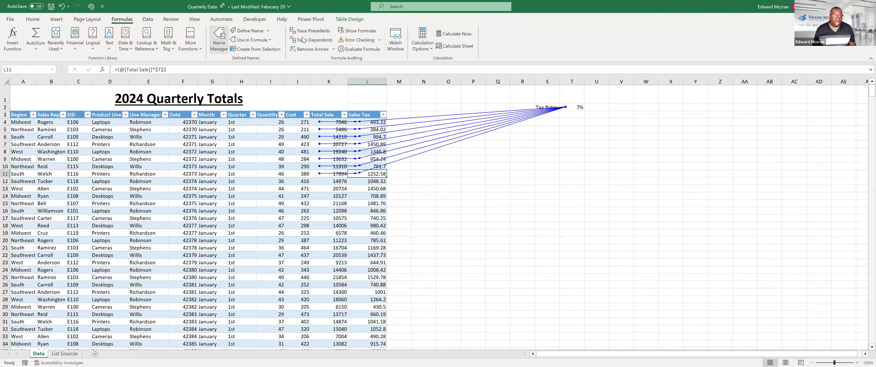
{"action": "left_click", "coordinate": [310, 49]}
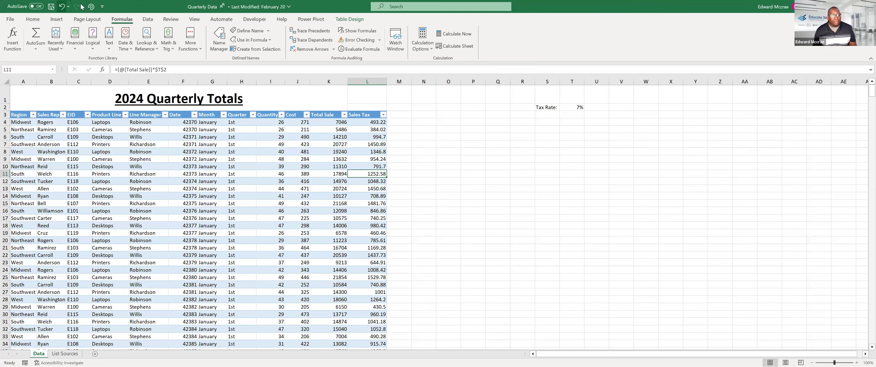
{"action": "left_click", "coordinate": [102, 7]}
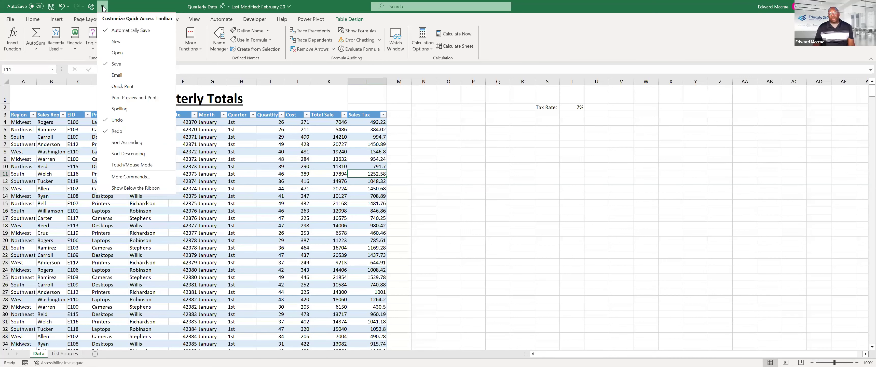
- Add New, Open and Spelling shortcuts to the Quick Access Toolbar from its dropdown
{"action": "left_click", "coordinate": [115, 41]}
{"action": "left_click", "coordinate": [115, 7]}
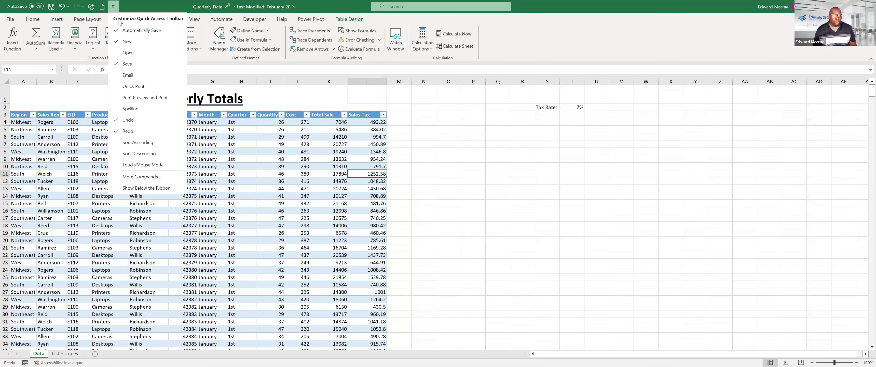
{"action": "left_click", "coordinate": [126, 53]}
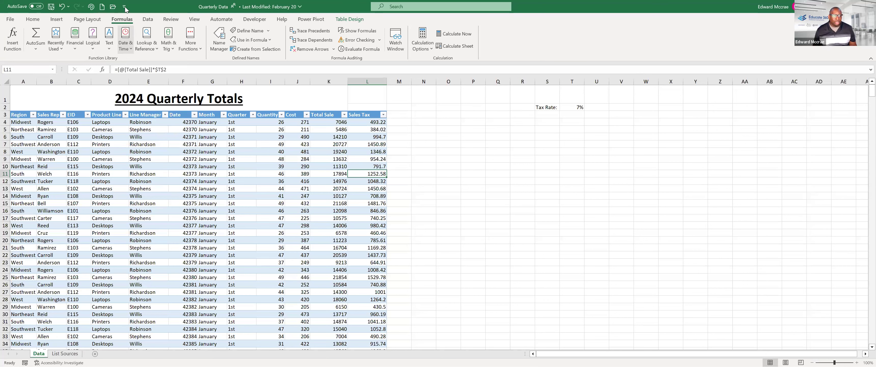
{"action": "left_click", "coordinate": [124, 7]}
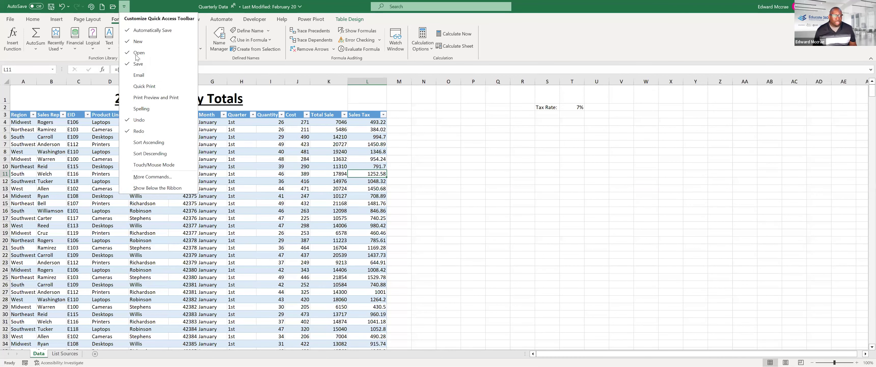
{"action": "left_click", "coordinate": [143, 108]}
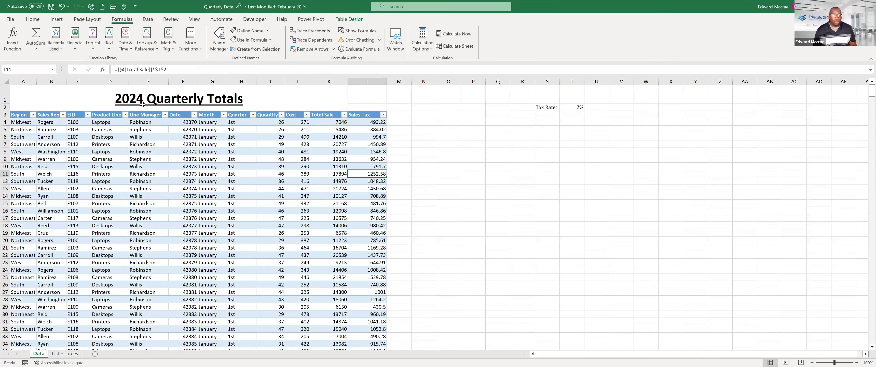
- In the full toolbar customization settings, move New File and Open to the top of the list
{"action": "left_click", "coordinate": [137, 6]}
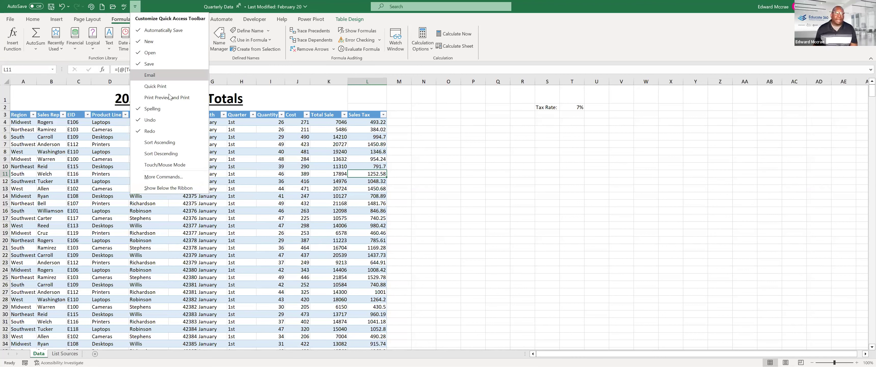
{"action": "left_click", "coordinate": [152, 177]}
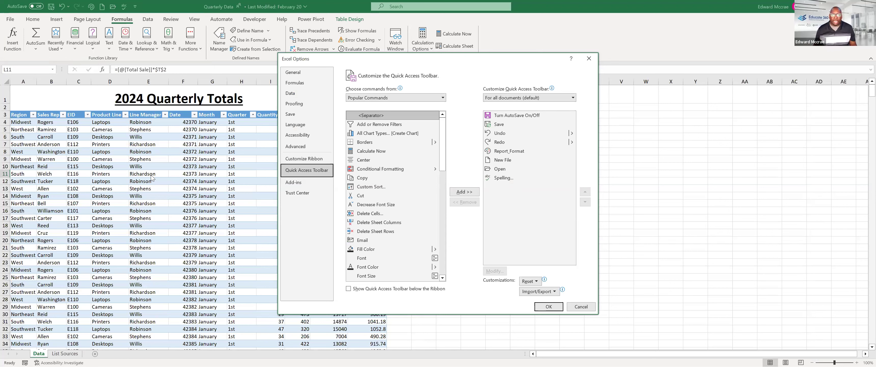
{"action": "left_click", "coordinate": [504, 161]}
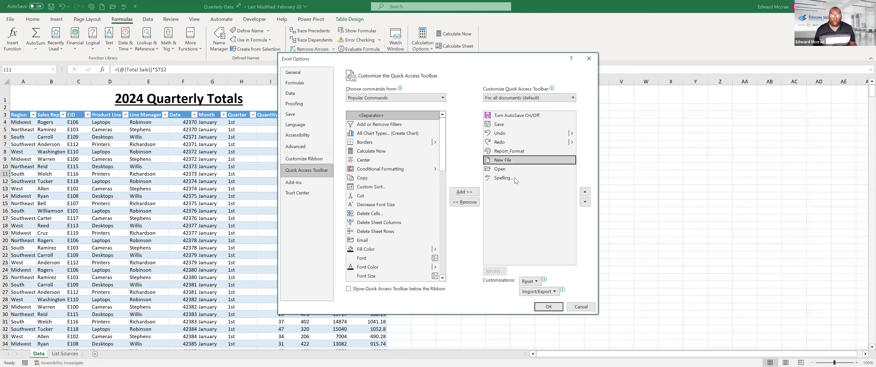
{"action": "left_click", "coordinate": [586, 192]}
{"action": "left_click", "coordinate": [586, 192]}
{"action": "left_click", "coordinate": [585, 193]}
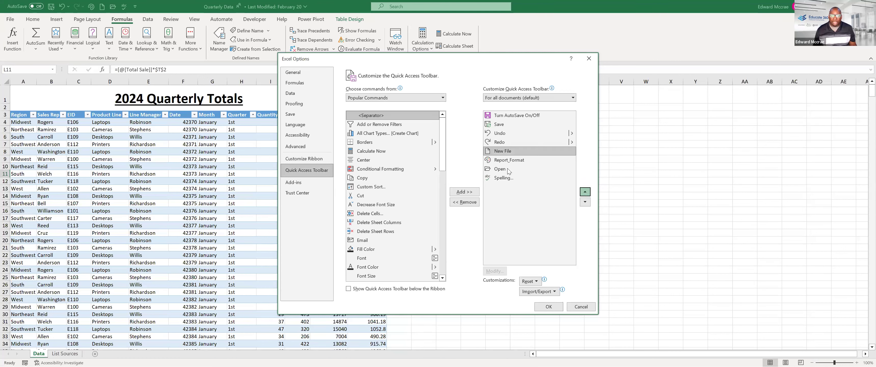
{"action": "left_click", "coordinate": [586, 192]}
{"action": "left_click", "coordinate": [586, 193]}
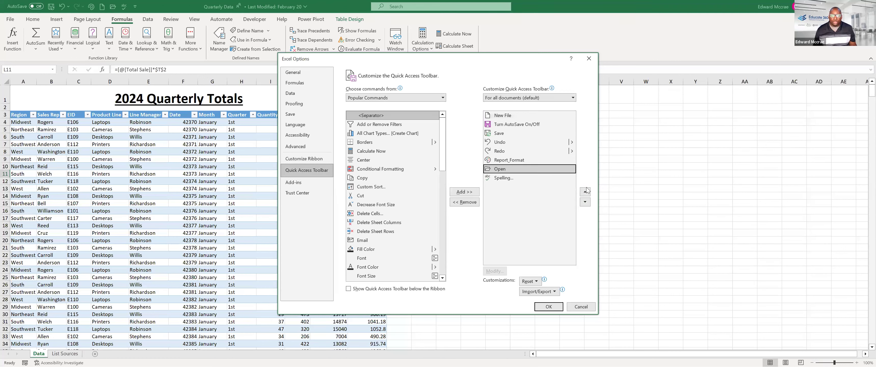
{"action": "left_click", "coordinate": [586, 192]}
{"action": "left_click", "coordinate": [585, 192]}
{"action": "left_click", "coordinate": [585, 192]}
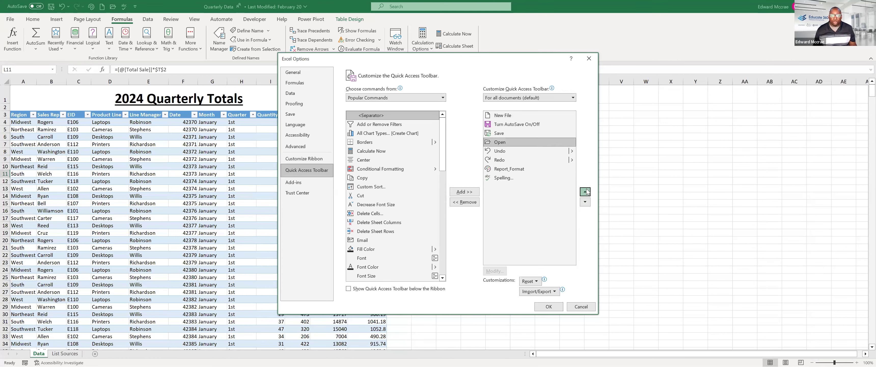
{"action": "left_click", "coordinate": [585, 192]}
{"action": "left_click", "coordinate": [586, 192]}
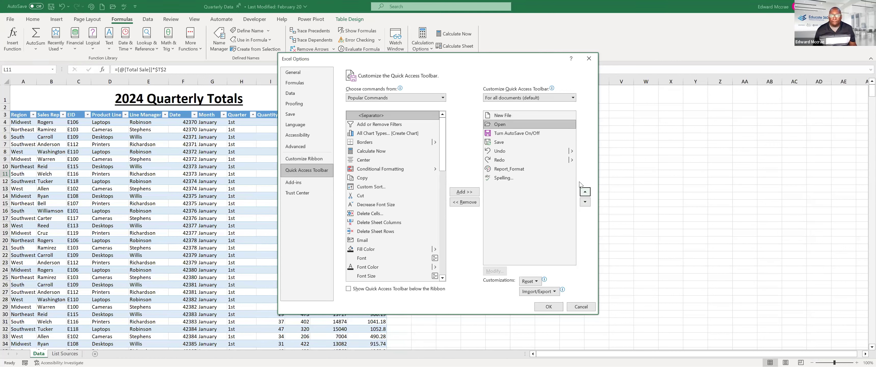
- Remove Redo and Report_Format from the Quick Access Toolbar list
{"action": "left_click", "coordinate": [503, 160]}
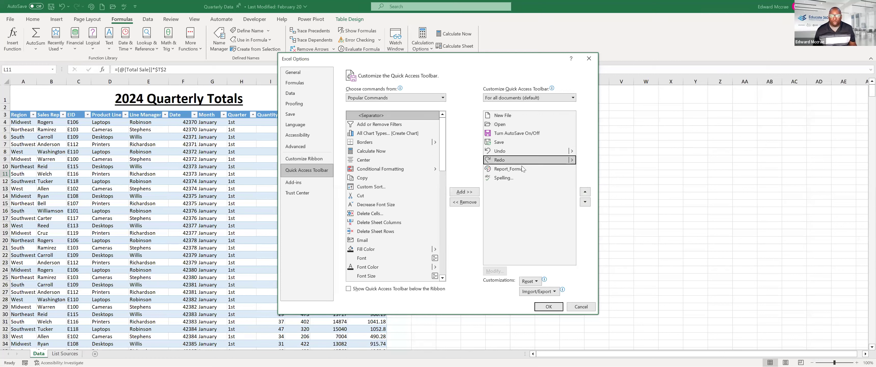
{"action": "left_click", "coordinate": [464, 202]}
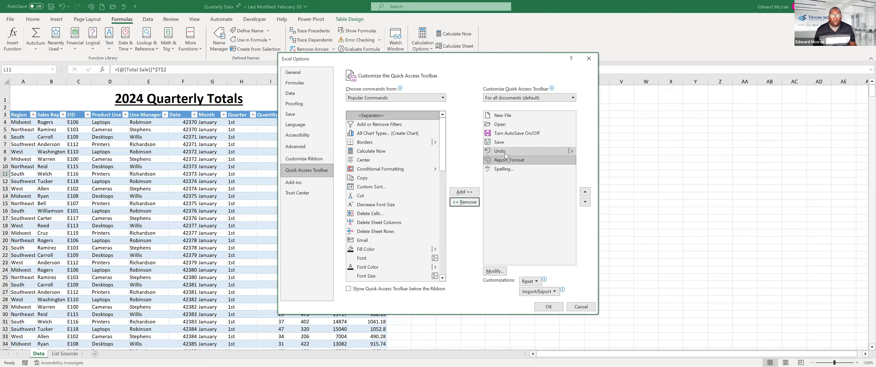
{"action": "left_click", "coordinate": [462, 202]}
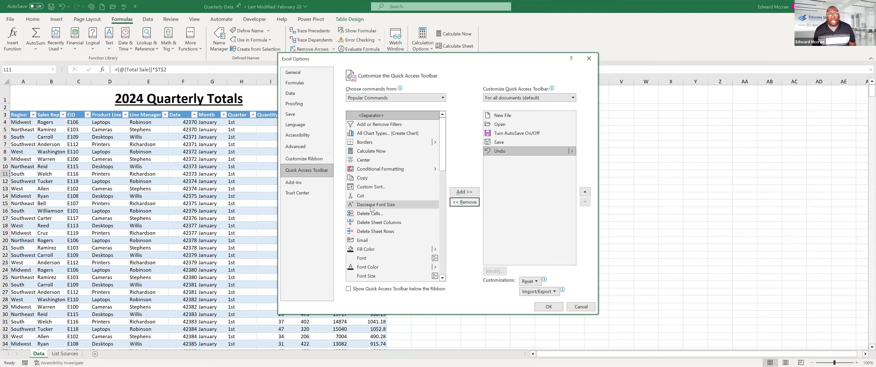
{"action": "left_click", "coordinate": [443, 98]}
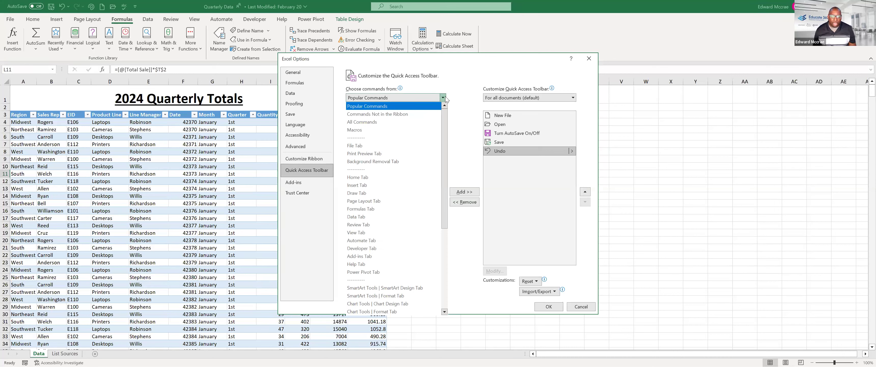
- From All Commands, add Colors [Theme Colors] to the Quick Access Toolbar after Undo and confirm with OK
{"action": "left_click", "coordinate": [416, 122]}
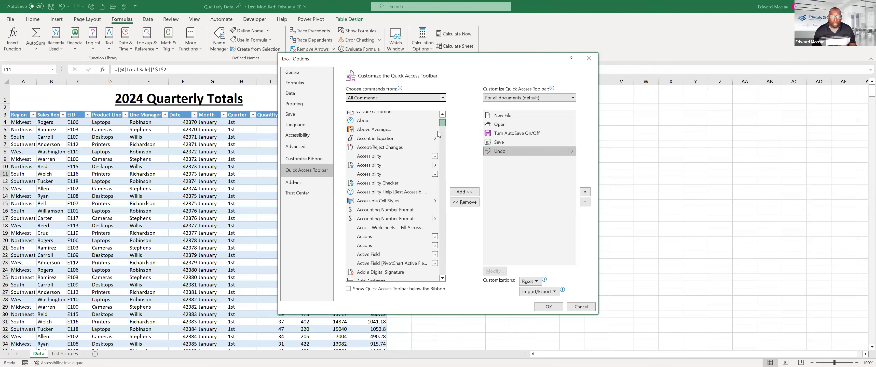
{"action": "scroll", "coordinate": [435, 143], "scroll_direction": "down", "scroll_amount": 20}
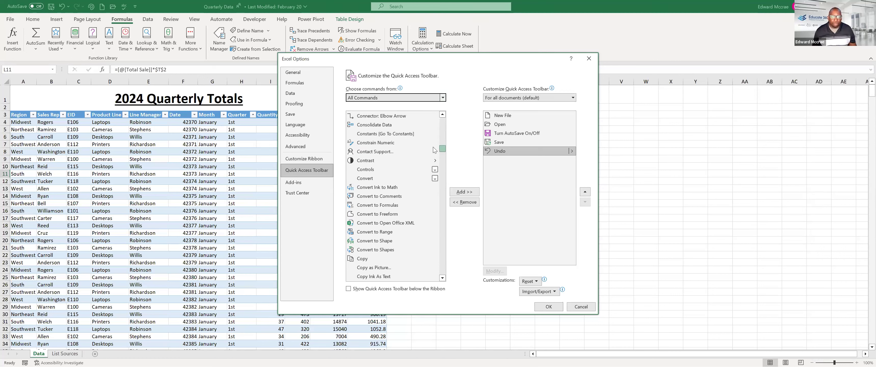
{"action": "scroll", "coordinate": [435, 149], "scroll_direction": "up", "scroll_amount": 8}
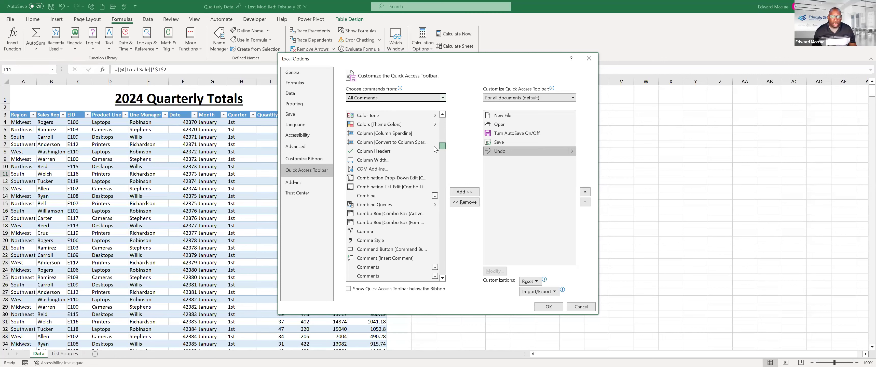
{"action": "left_click", "coordinate": [407, 126]}
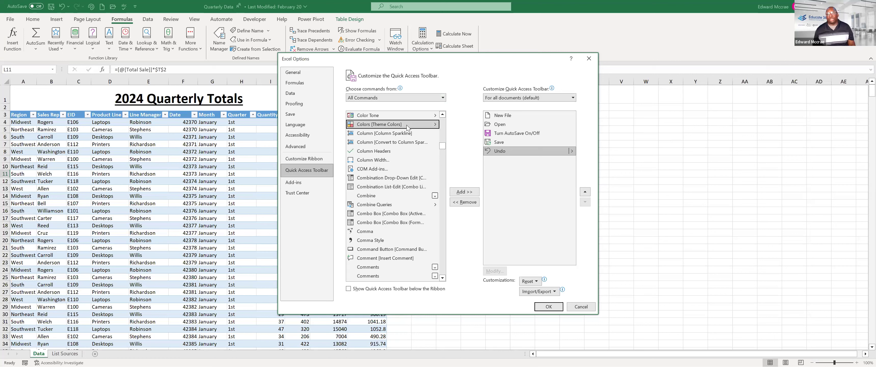
{"action": "left_click", "coordinate": [466, 192]}
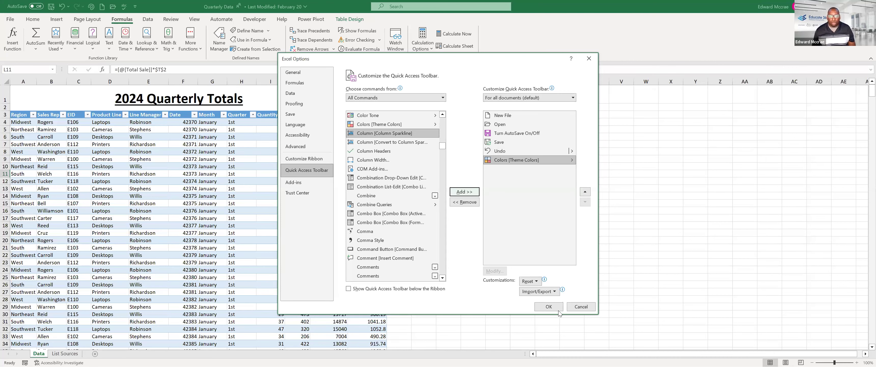
{"action": "left_click", "coordinate": [549, 307]}
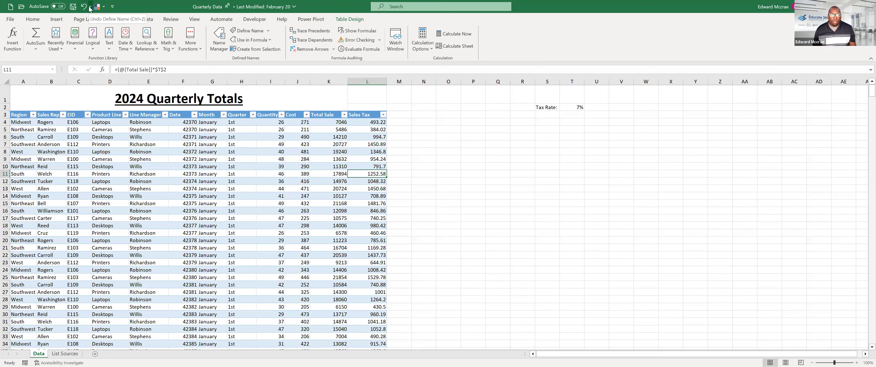
{"action": "left_click", "coordinate": [57, 19]}
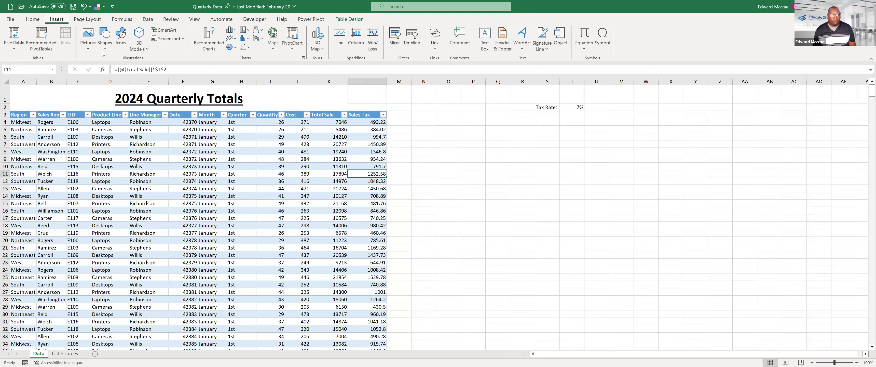
{"action": "right_click", "coordinate": [103, 60]}
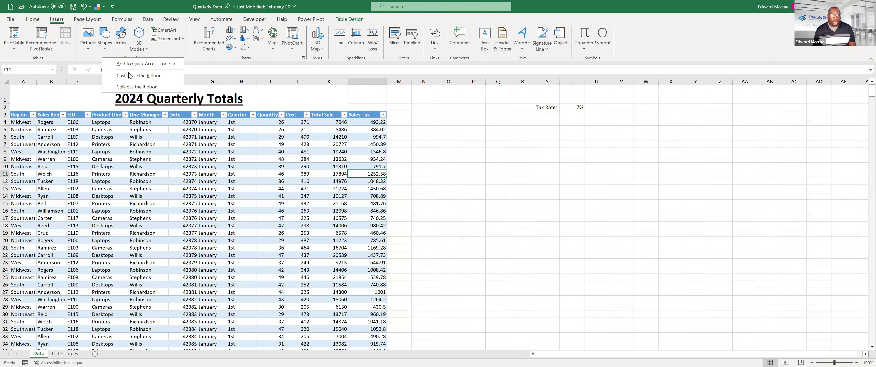
{"action": "key", "text": "Escape"}
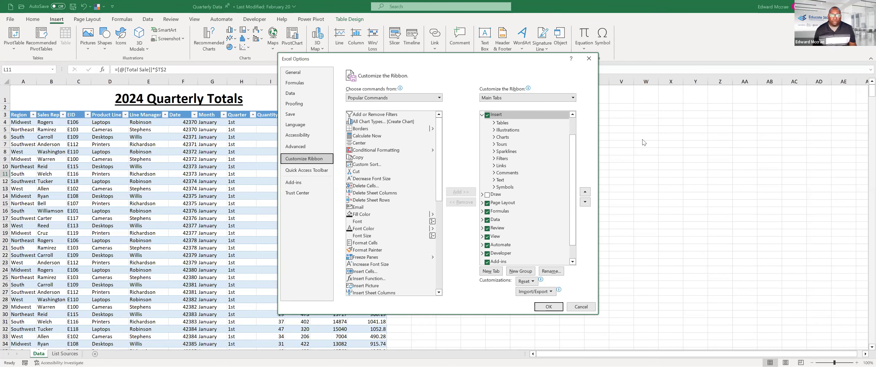
{"action": "scroll", "coordinate": [573, 149], "scroll_direction": "down", "scroll_amount": 1}
{"action": "left_click_drag", "start_coordinate": [573, 147], "coordinate": [571, 132]}
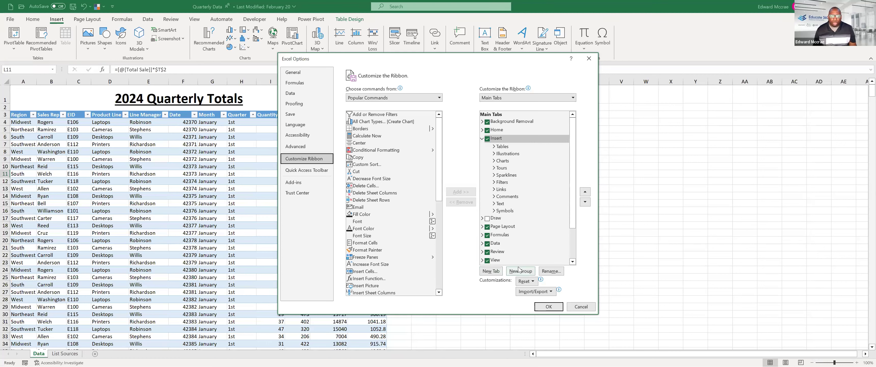
{"action": "left_click", "coordinate": [482, 252]}
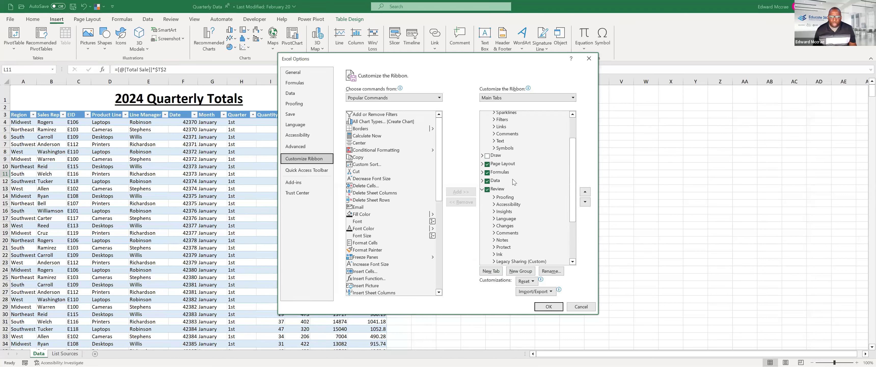
{"action": "left_click", "coordinate": [499, 190]}
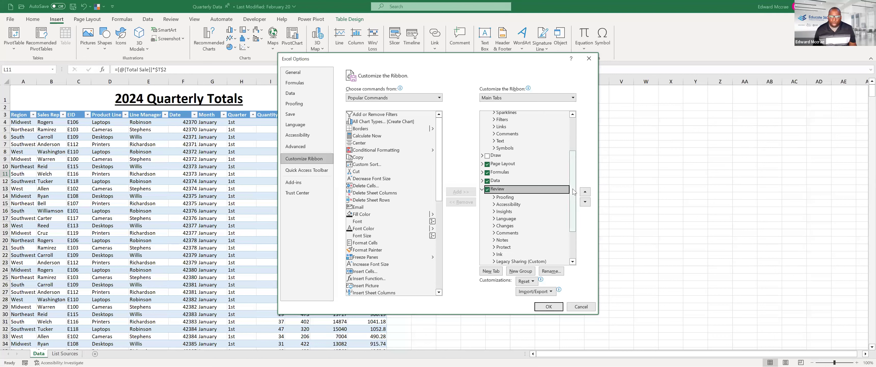
{"action": "left_click_drag", "start_coordinate": [573, 191], "coordinate": [573, 221]}
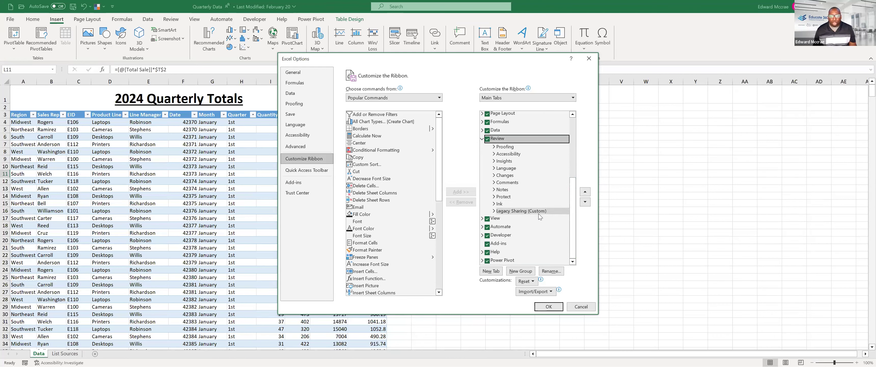
{"action": "left_click", "coordinate": [590, 308]}
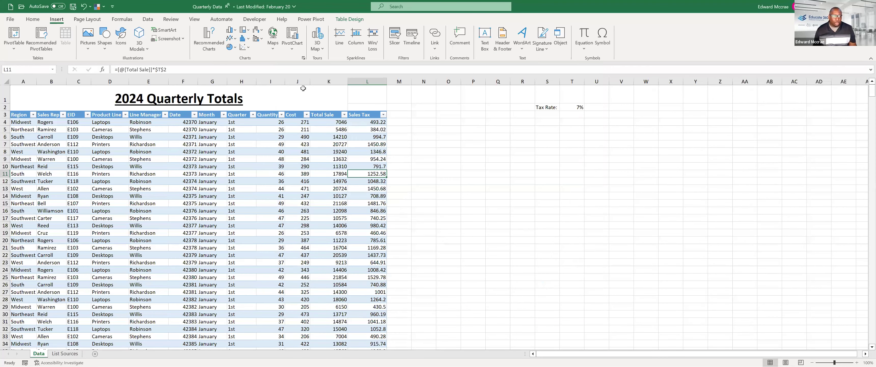
- Open Customize the Ribbon and add a New Group (Custom) to the Insert tab after Symbols
{"action": "left_click", "coordinate": [171, 19]}
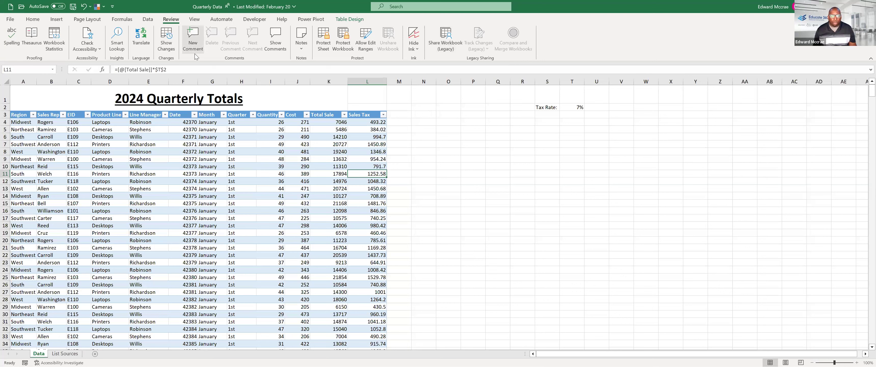
{"action": "right_click", "coordinate": [206, 58]}
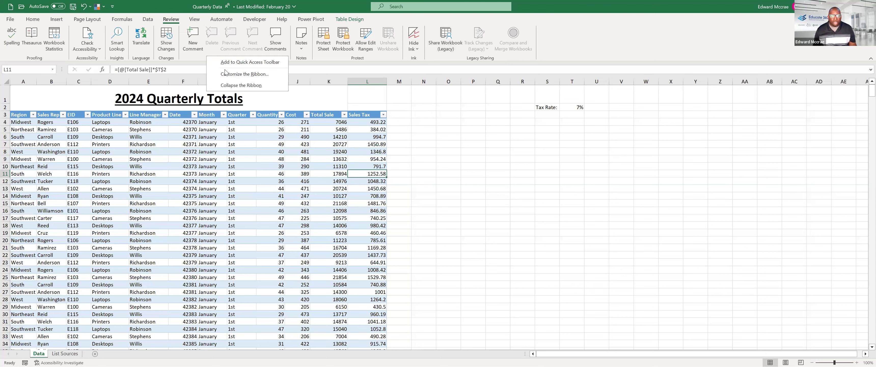
{"action": "left_click", "coordinate": [226, 74]}
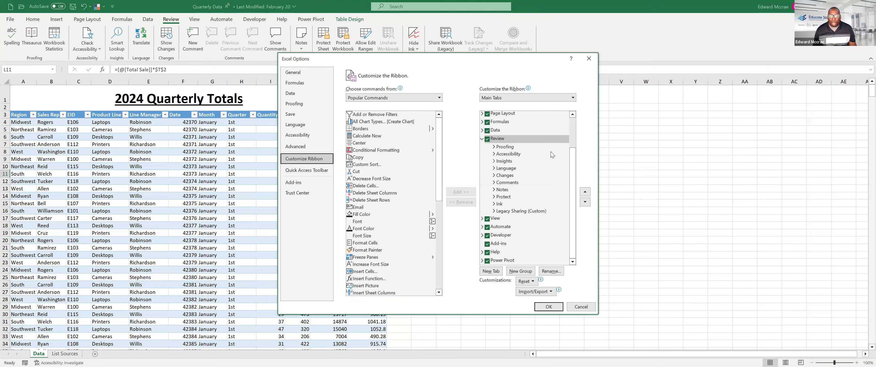
{"action": "scroll", "coordinate": [574, 128], "scroll_direction": "up", "scroll_amount": 2}
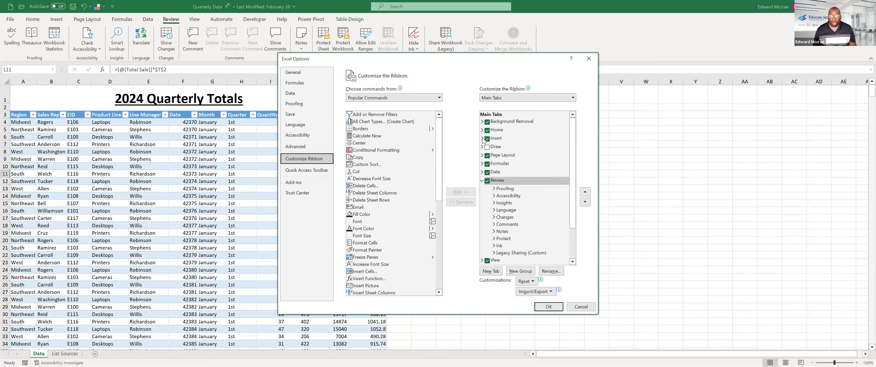
{"action": "double_click", "coordinate": [505, 138]}
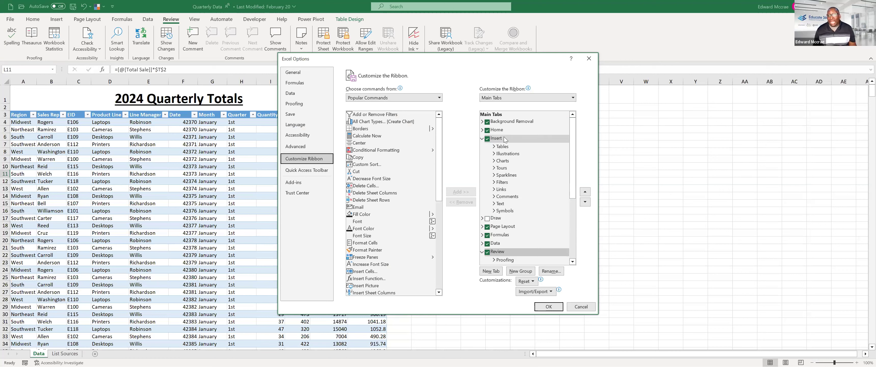
{"action": "left_click", "coordinate": [506, 139]}
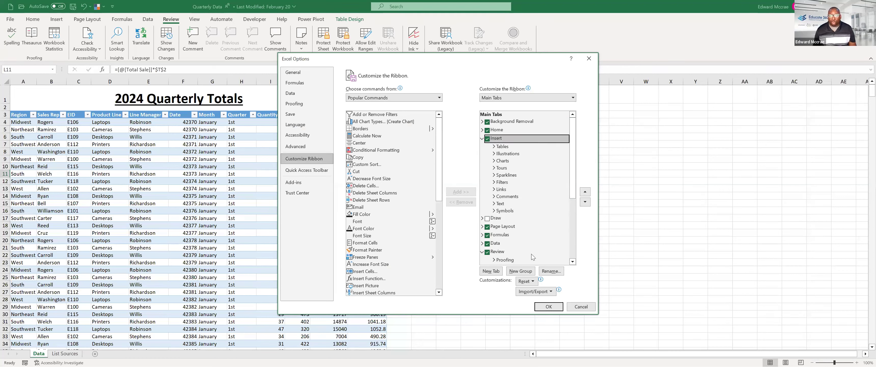
{"action": "left_click", "coordinate": [521, 270]}
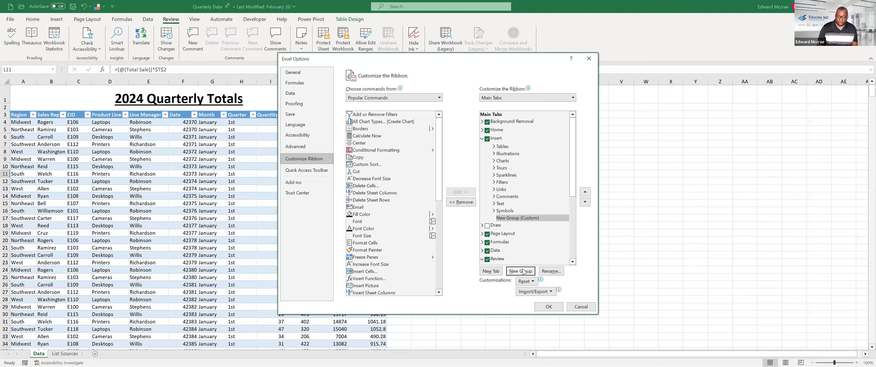
- Rename the new Insert-tab custom group to 'Classic Items'
{"action": "left_click", "coordinate": [554, 271]}
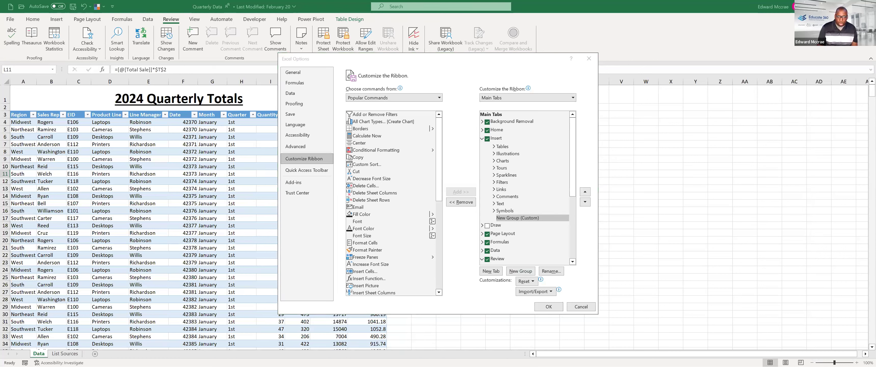
{"action": "type", "text": "Classic Items"}
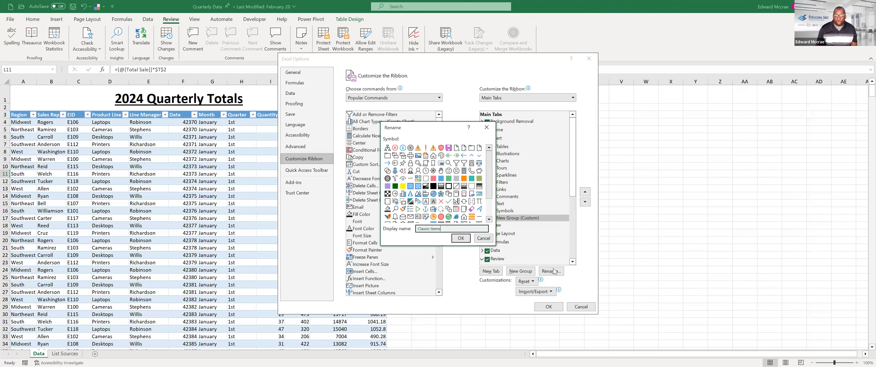
{"action": "key", "text": "Return"}
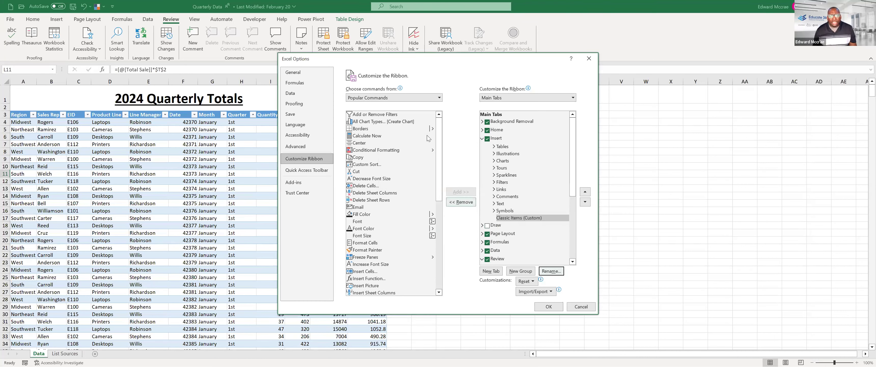
{"action": "left_click", "coordinate": [439, 99]}
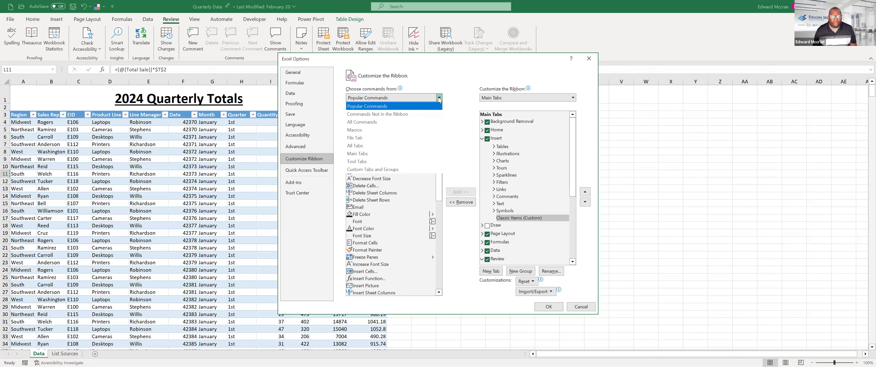
- From Commands Not in the Ribbon, add PivotTable and PivotChart Wizard to Classic Items and confirm with OK
{"action": "key", "text": "Escape"}
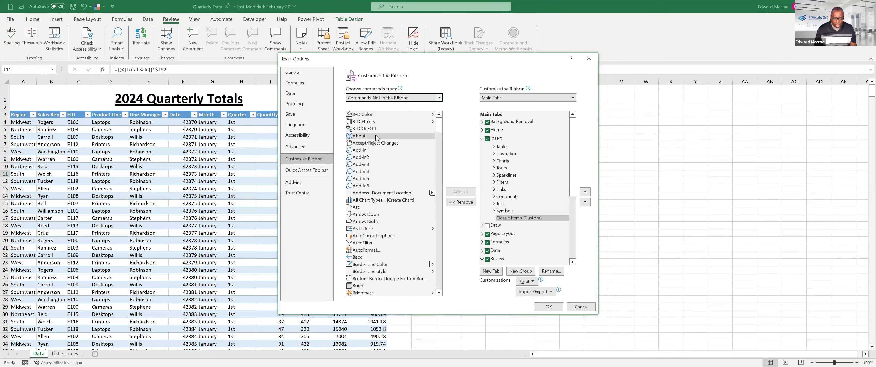
{"action": "left_click", "coordinate": [376, 137]}
{"action": "key", "text": "m"}
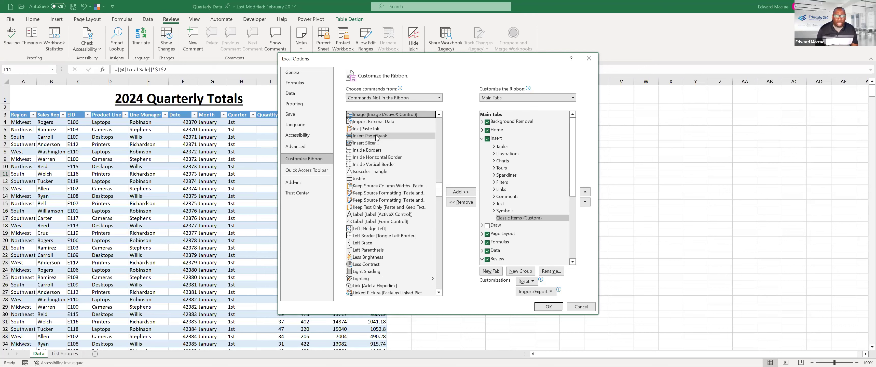
{"action": "key", "text": "o"}
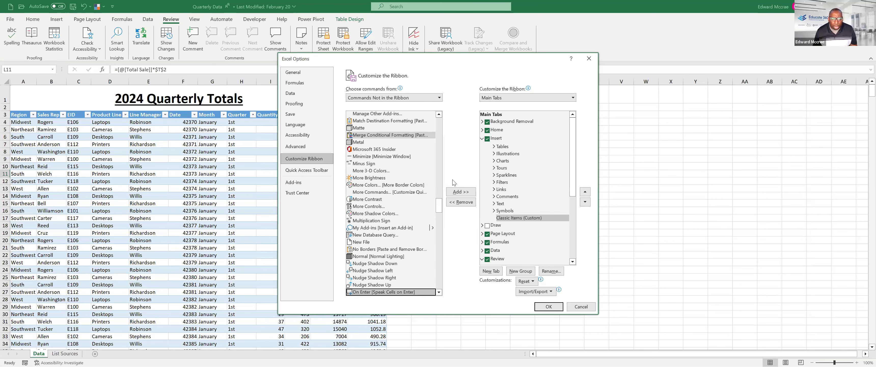
{"action": "left_click_drag", "start_coordinate": [436, 203], "coordinate": [406, 227]}
{"action": "left_click", "coordinate": [404, 227]}
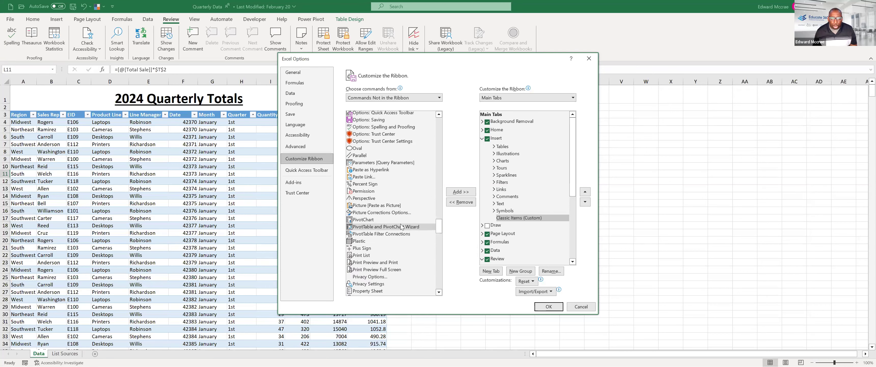
{"action": "left_click", "coordinate": [459, 193]}
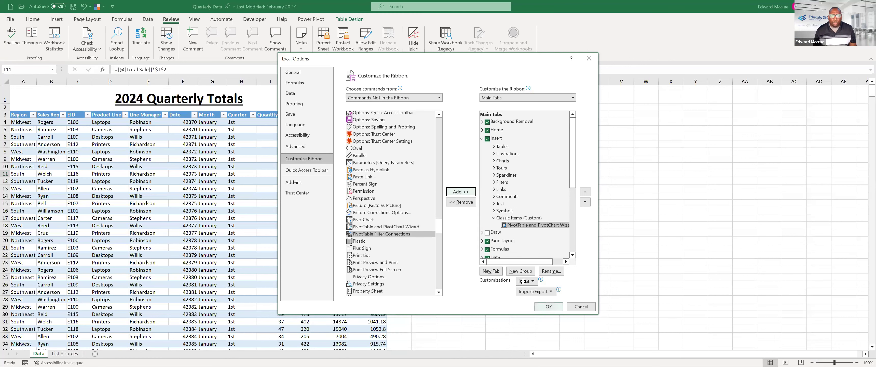
{"action": "left_click", "coordinate": [547, 308]}
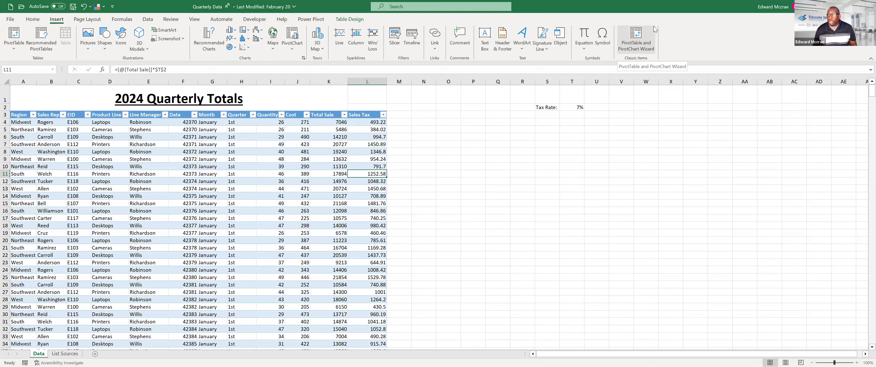
- Switch with Alt+Tab from Excel to the Top 10 Microsoft Excel Shortcuts slide
{"action": "key", "text": "alt+Tab"}
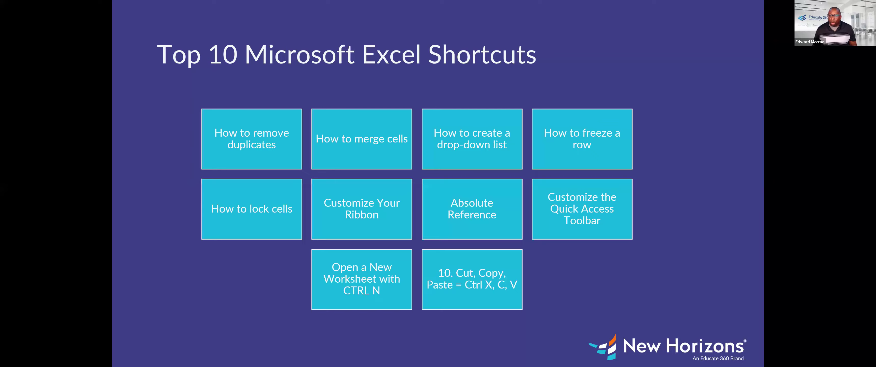